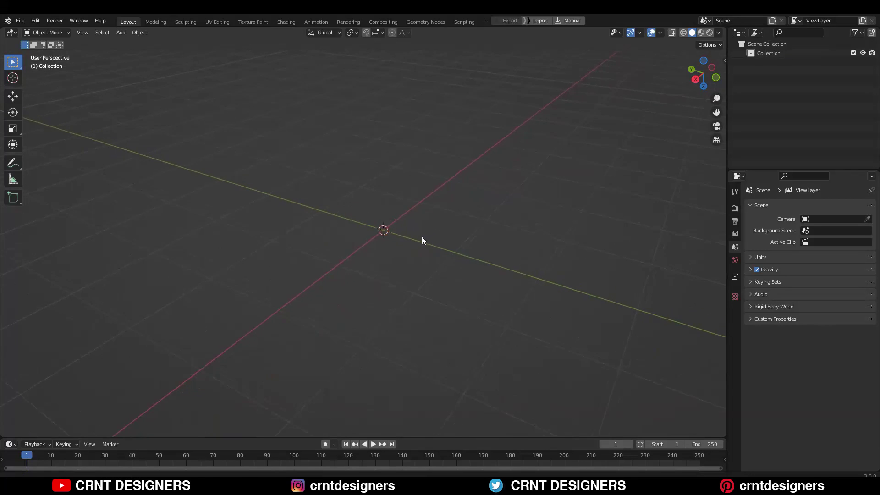
# Step: Add a cylinder mesh at the world origin with 3 vertices so that it forms a triangular prism
pyautogui.moveTo(422, 237)
pyautogui.mouseDown(button='middle')
pyautogui.moveTo(428, 249)
pyautogui.moveTo(430, 237)
pyautogui.mouseUp(button='middle')
pyautogui.hotkey('shift', 'a')
pyautogui.moveTo(428, 233)
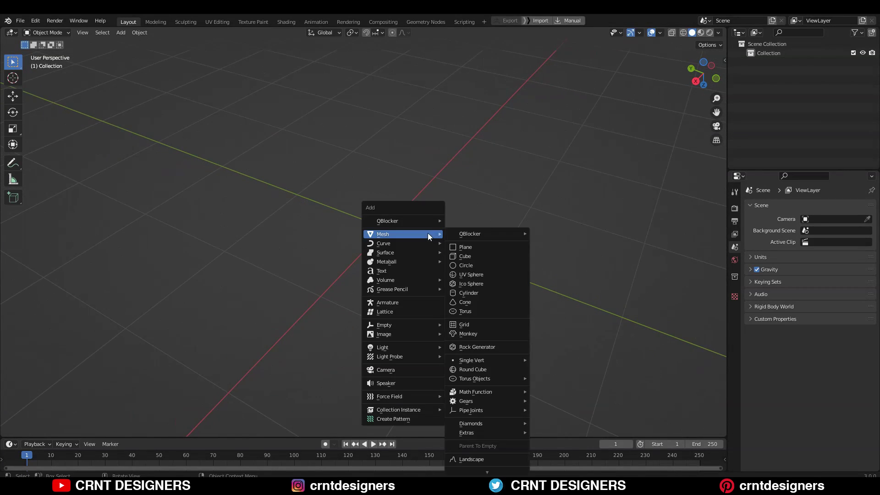
pyautogui.click(466, 293)
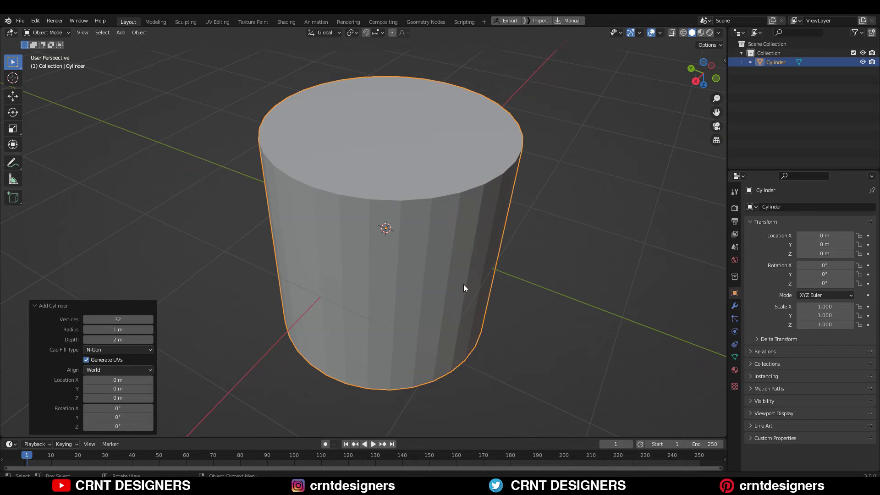
pyautogui.press('Return')
# Step: Scale the prism by 2 along Z in front view and scale it uniformly by 0.5
pyautogui.keyDown('shift'); pyautogui.moveTo(359, 241); pyautogui.dragTo(360, 224, button='middle'); pyautogui.keyUp('shift')
pyautogui.click(715, 78)
pyautogui.scroll(-4, 429, 186)
pyautogui.click(361, 231)
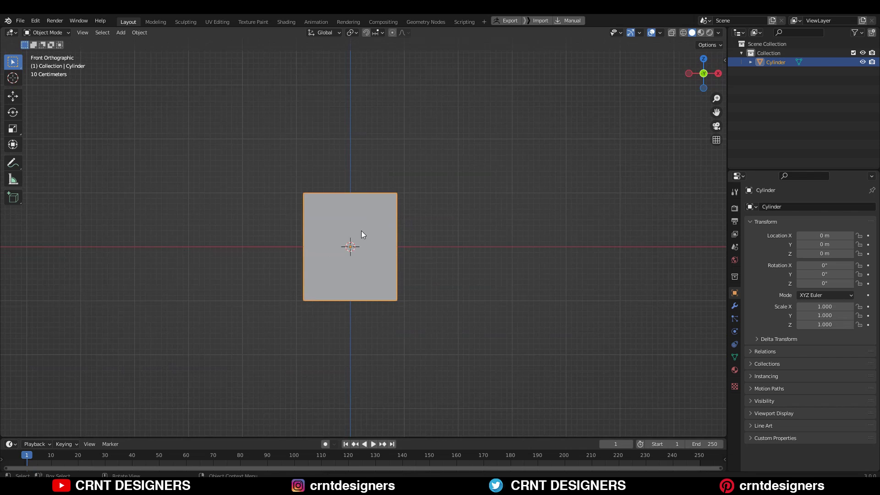
pyautogui.press('s')
pyautogui.press('z')
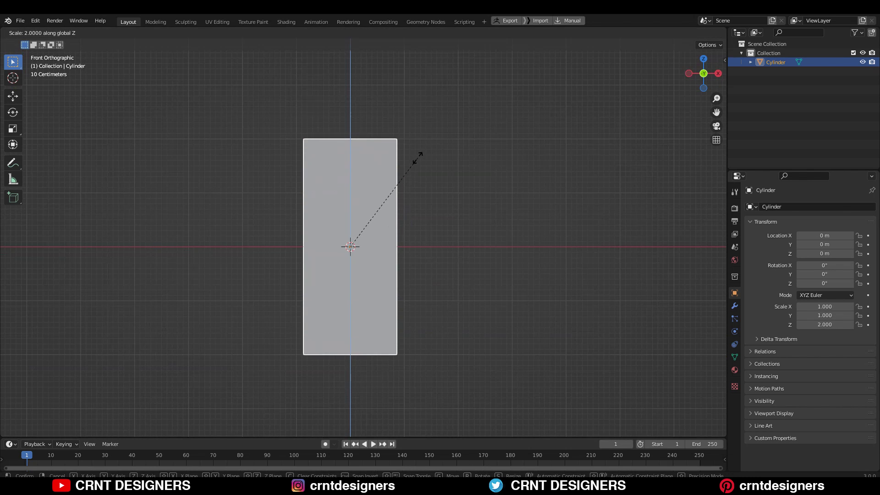
pyautogui.click(417, 159)
pyautogui.press('s')
pyautogui.click(397, 197)
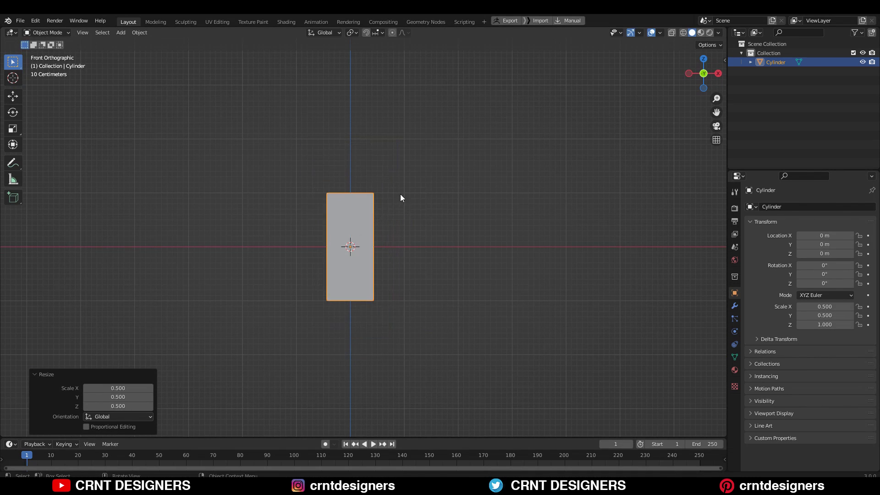
# Step: Bevel the prism's three vertical edges about 0.24 m wide with 4 segments
pyautogui.moveTo(400, 194); pyautogui.dragTo(393, 216, button='middle')
pyautogui.press('Tab')
pyautogui.press('2')
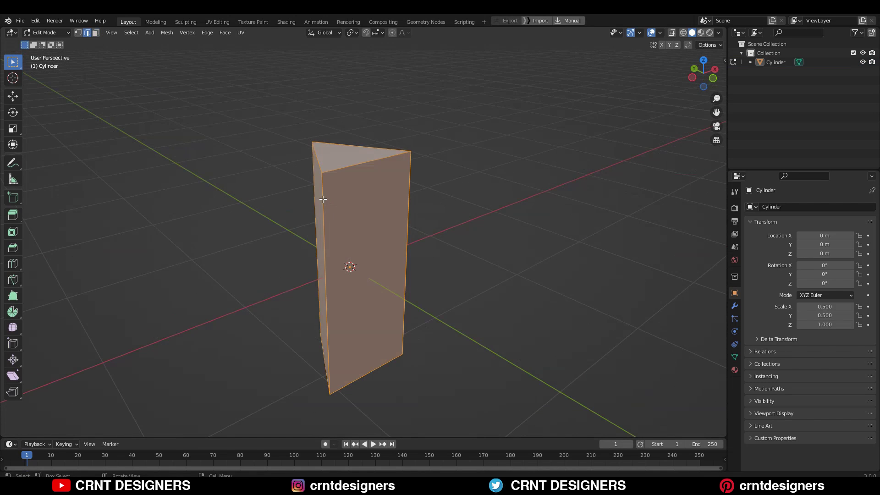
pyautogui.click(326, 202)
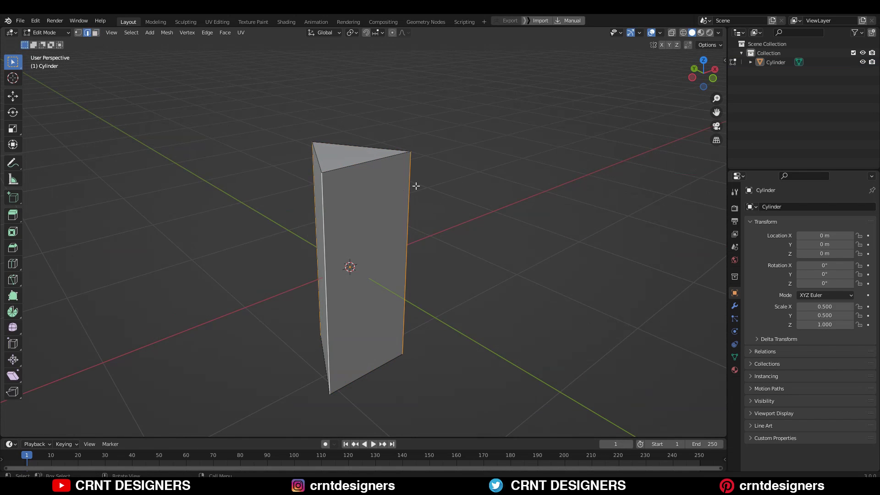
pyautogui.click(704, 60)
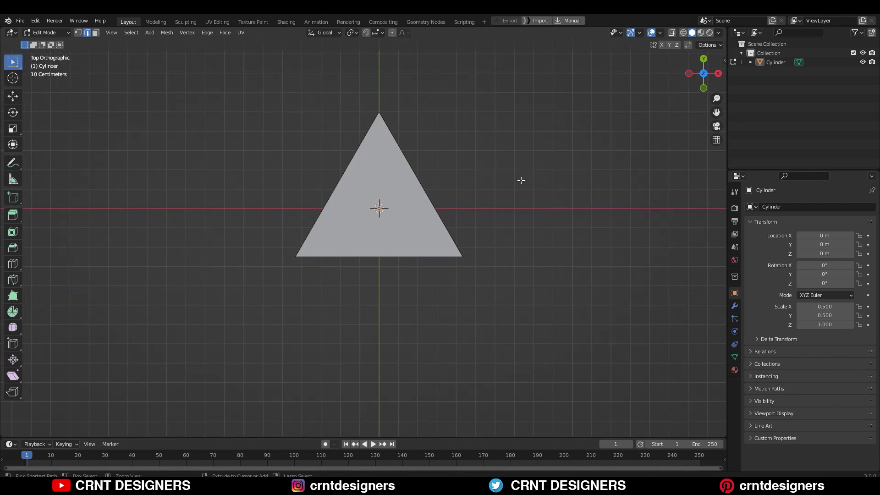
pyautogui.hotkey('ctrl', 'b')
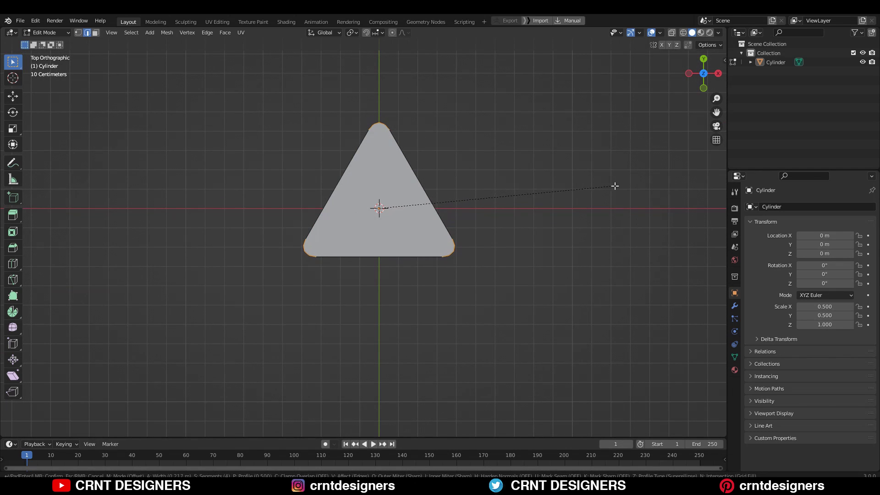
pyautogui.click(640, 189)
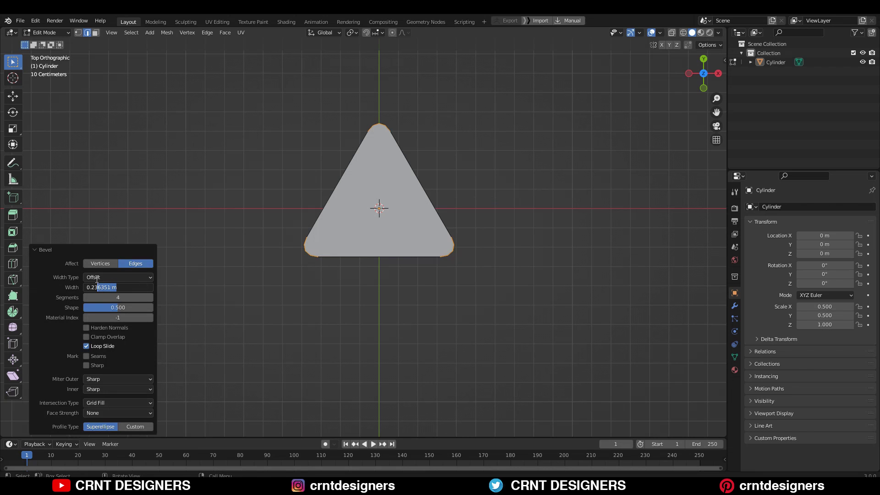
# Step: Add one centred vertical loop cut to each of the prism's three side faces
pyautogui.moveTo(437, 203); pyautogui.dragTo(385, 212, button='middle')
pyautogui.click(385, 207)
pyautogui.rightClick(384, 207)
pyautogui.hotkey('ctrl', 'r')
pyautogui.click(420, 155)
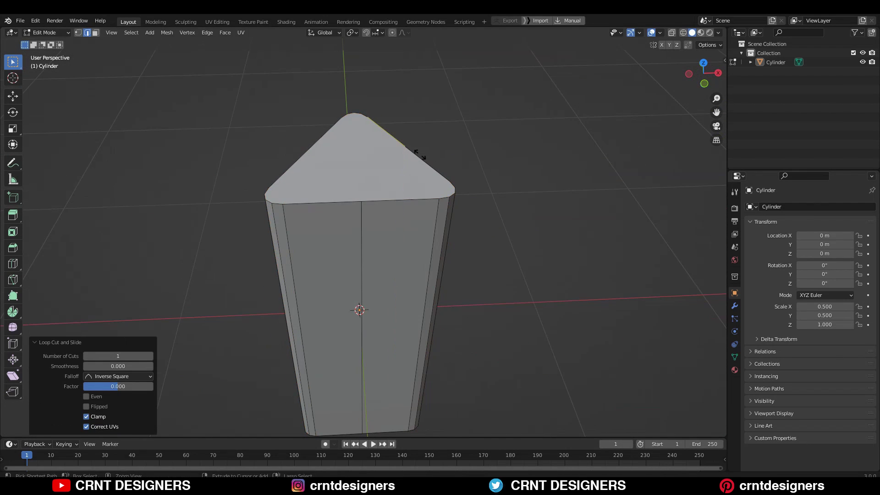
# Step: Inset the prism's top face to form a narrow rim along its outline
pyautogui.moveTo(304, 158); pyautogui.dragTo(431, 261, button='middle')
pyautogui.press('3')
pyautogui.click(399, 249)
pyautogui.press('i')
pyautogui.click(542, 262)
pyautogui.scroll(3, 413, 256)
# Step: Apply the scale transform of the prism in Object Mode
pyautogui.press('Tab')
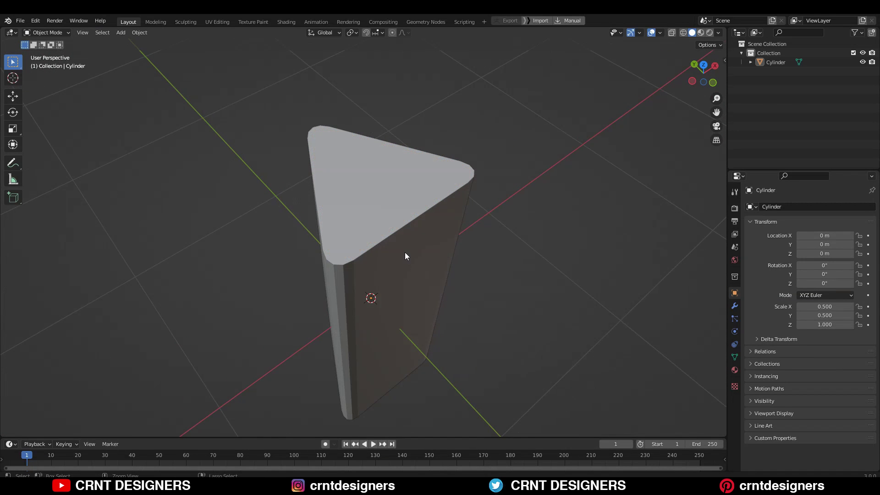
pyautogui.hotkey('ctrl', 'a')
pyautogui.click(398, 271)
pyautogui.click(411, 239)
pyautogui.hotkey('ctrl', 'a')
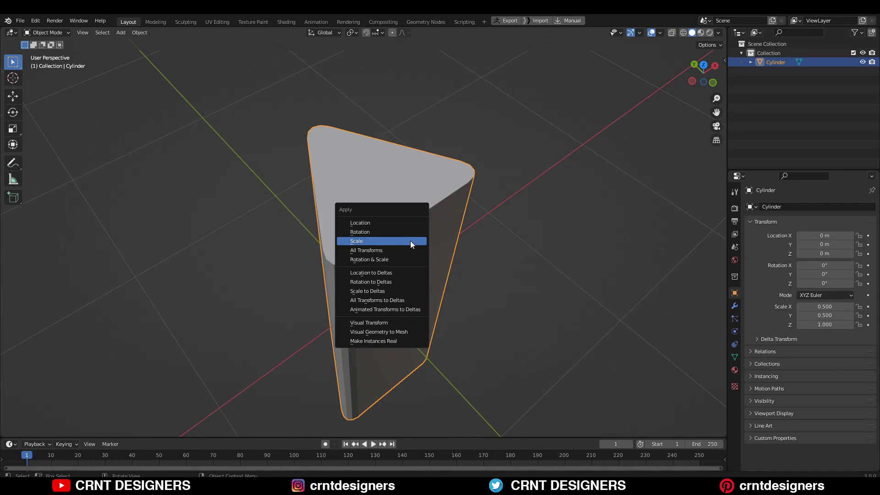
pyautogui.click(411, 241)
# Step: Connect the middle vertex of each inset corner to the midpoint of the opposite side, crossing at the top face's centre
pyautogui.moveTo(411, 242); pyautogui.dragTo(372, 282, button='middle')
pyautogui.press('Tab')
pyautogui.scroll(3, 371, 282)
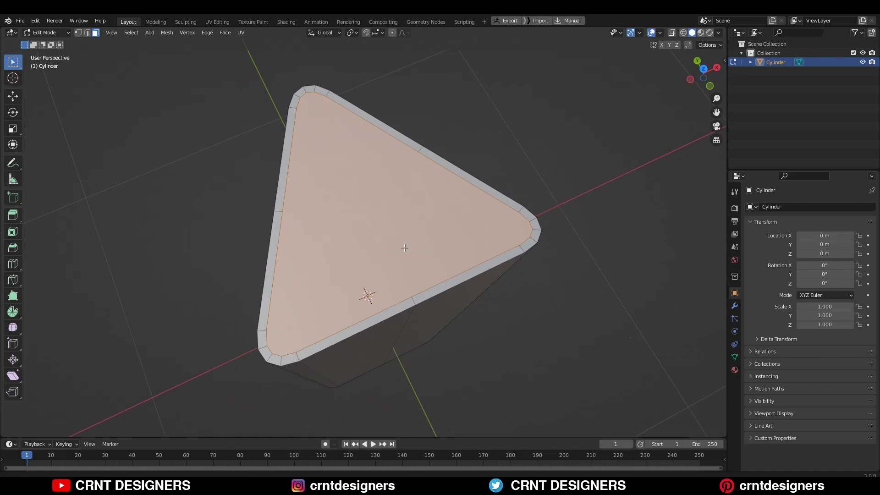
pyautogui.press('1')
pyautogui.click(705, 70)
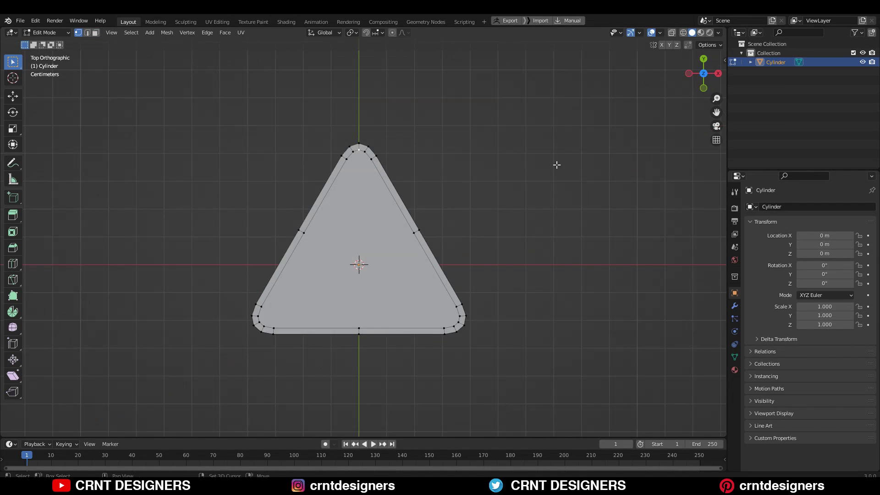
pyautogui.keyDown('shift'); pyautogui.click(373, 303); pyautogui.keyUp('shift')
pyautogui.rightClick(373, 299)
pyautogui.click(355, 305)
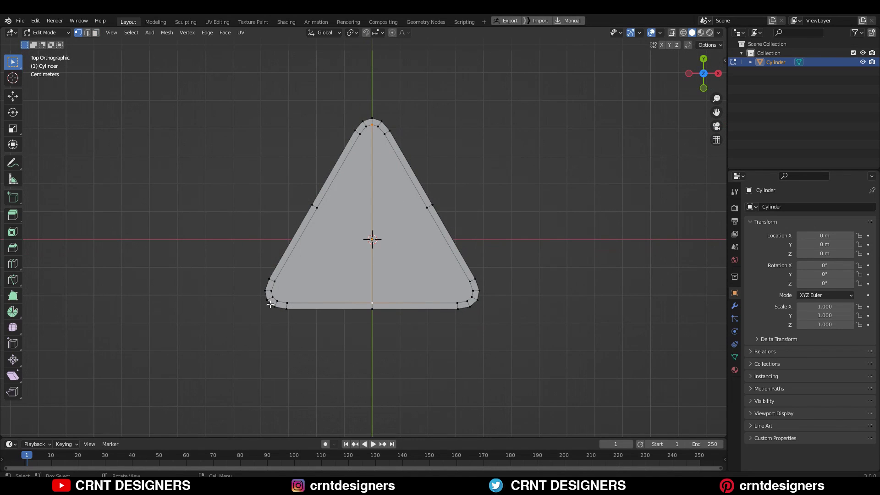
pyautogui.rightClick(400, 216)
pyautogui.click(400, 216)
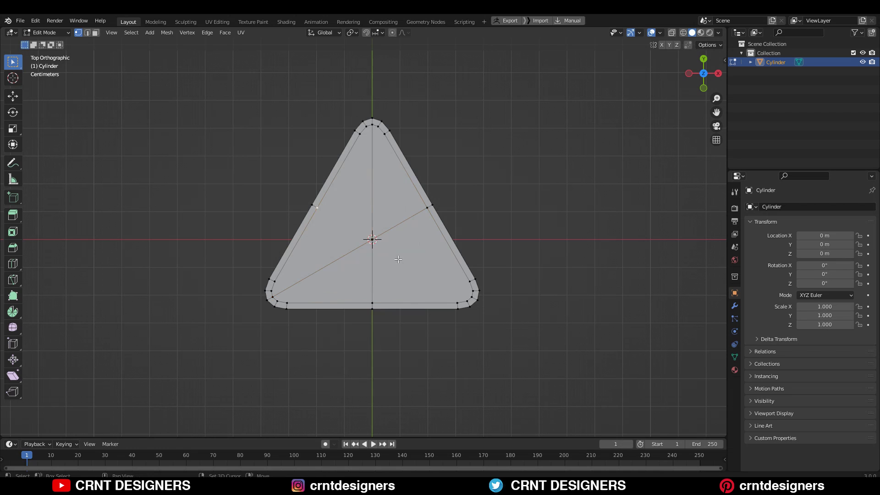
pyautogui.rightClick(427, 265)
pyautogui.click(427, 265)
# Step: Connect the two end vertices of each rounded corner's inset arc with an edge across the corner
pyautogui.keyDown('shift'); pyautogui.moveTo(362, 133); pyautogui.dragTo(363, 153, button='middle'); pyautogui.keyUp('shift')
pyautogui.keyDown('shift'); pyautogui.moveTo(393, 234); pyautogui.dragTo(395, 219, button='middle'); pyautogui.keyUp('shift')
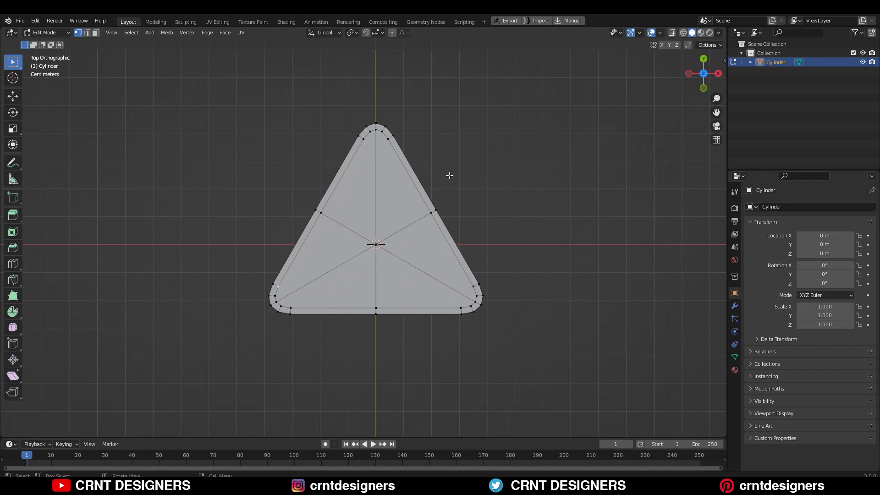
pyautogui.rightClick(399, 147)
pyautogui.click(430, 151)
pyautogui.rightClick(489, 241)
pyautogui.click(489, 240)
pyautogui.keyDown('shift'); pyautogui.moveTo(469, 250); pyautogui.dragTo(484, 207, button='middle'); pyautogui.keyUp('shift')
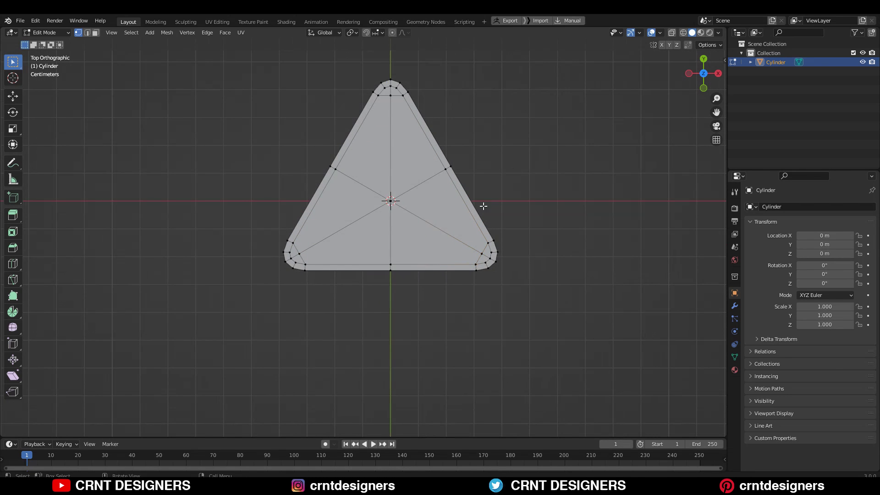
# Step: Add one centred loop cut between the top face's centre and each of the three corners
pyautogui.doubleClick(337, 222)
pyautogui.moveTo(338, 223); pyautogui.dragTo(362, 169, button='middle')
pyautogui.hotkey('ctrl', 'r')
pyautogui.doubleClick(402, 191)
pyautogui.hotkey('ctrl', 'r')
pyautogui.doubleClick(371, 160)
# Step: Halve the remaining spans with further centred loop cuts, giving three loops between the centre and each corner
pyautogui.scroll(4, 406, 215)
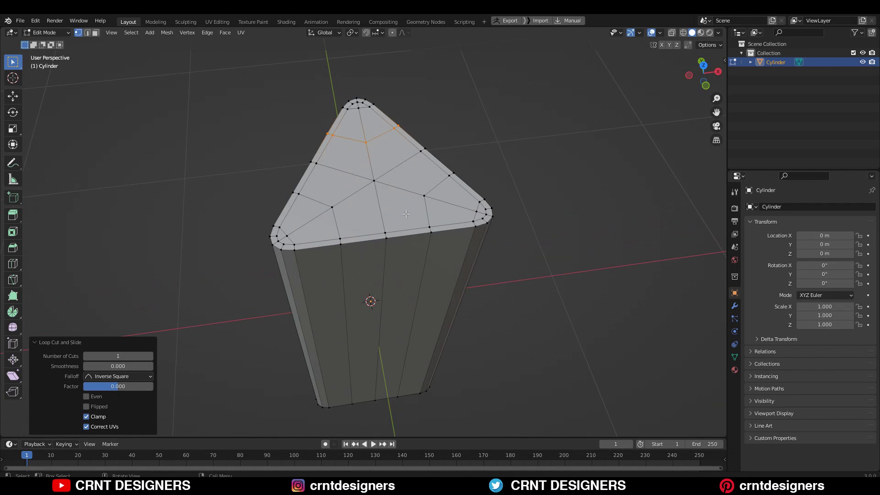
pyautogui.hotkey('ctrl', 'r')
pyautogui.click(400, 201)
pyautogui.rightClick(399, 200)
# Step: Symmetrize the whole mesh in the +Z to -Z direction
pyautogui.moveTo(438, 197); pyautogui.dragTo(432, 142, button='middle')
pyautogui.press('a')
pyautogui.click(167, 33)
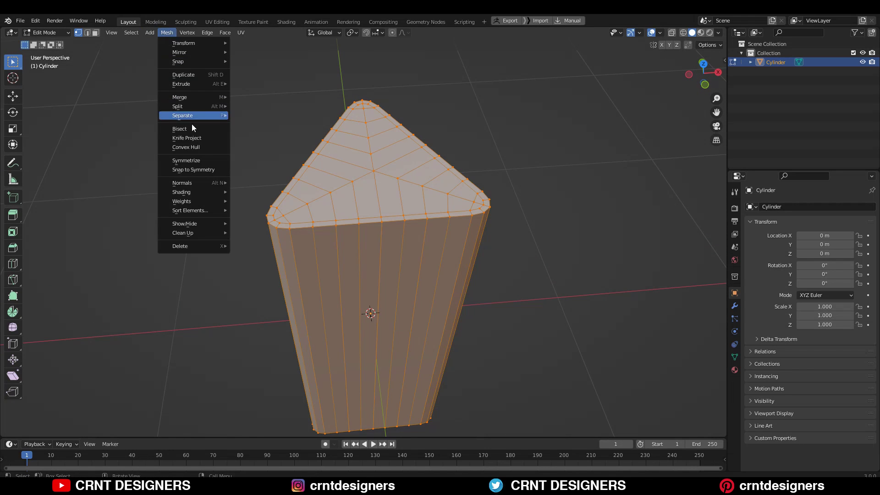
pyautogui.click(195, 160)
pyautogui.click(120, 415)
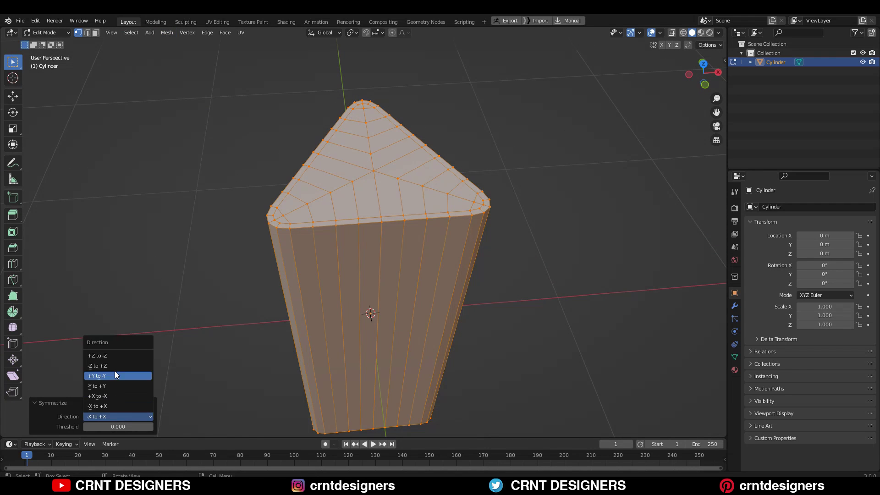
pyautogui.click(115, 370)
# Step: Clear the selection and select the six faces meeting at the top face's centre
pyautogui.hotkey('alt', 'a')
pyautogui.moveTo(362, 225); pyautogui.dragTo(365, 266, button='middle')
pyautogui.press('3')
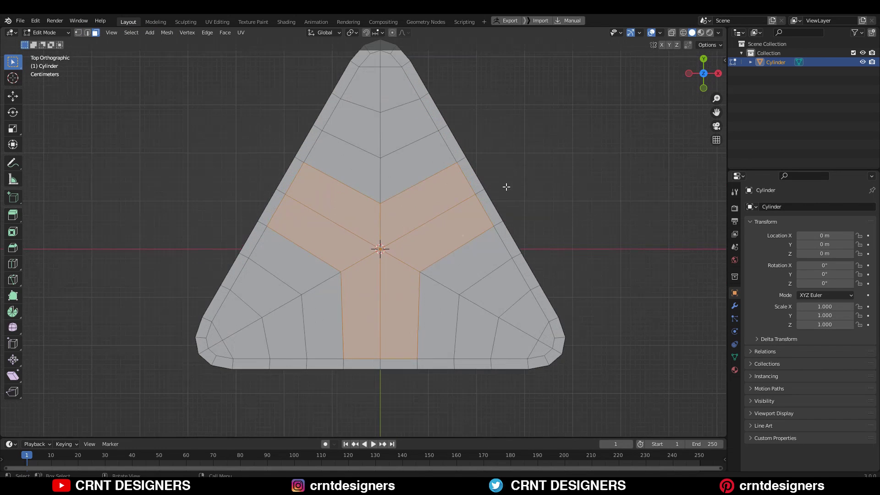
pyautogui.keyDown('shift'); pyautogui.moveTo(505, 188); pyautogui.dragTo(488, 178, button='middle'); pyautogui.keyUp('shift')
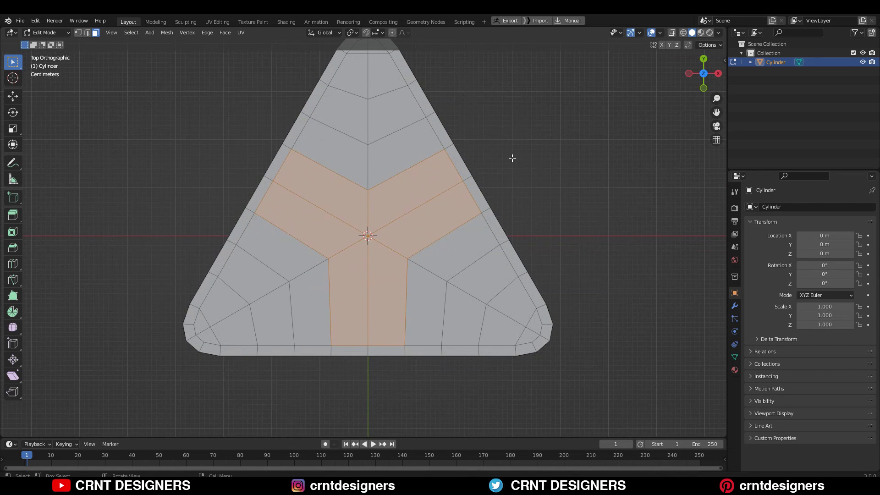
pyautogui.press('i')
pyautogui.press('i')
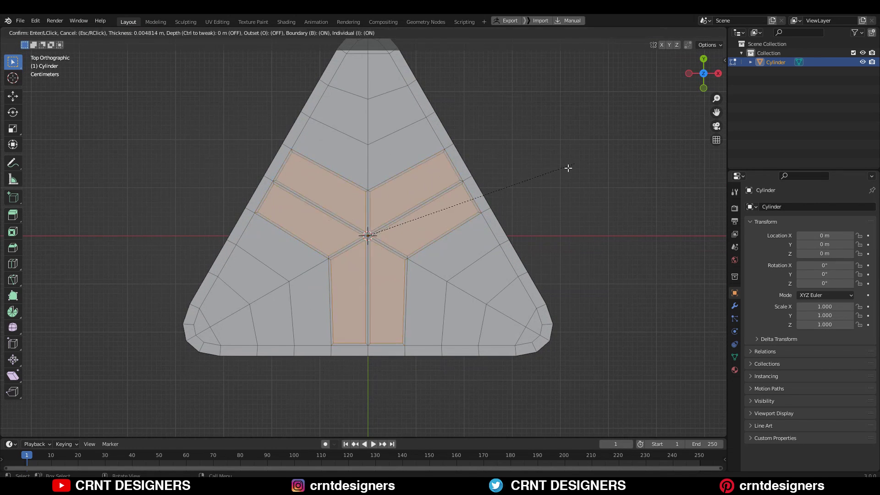
pyautogui.press('i')
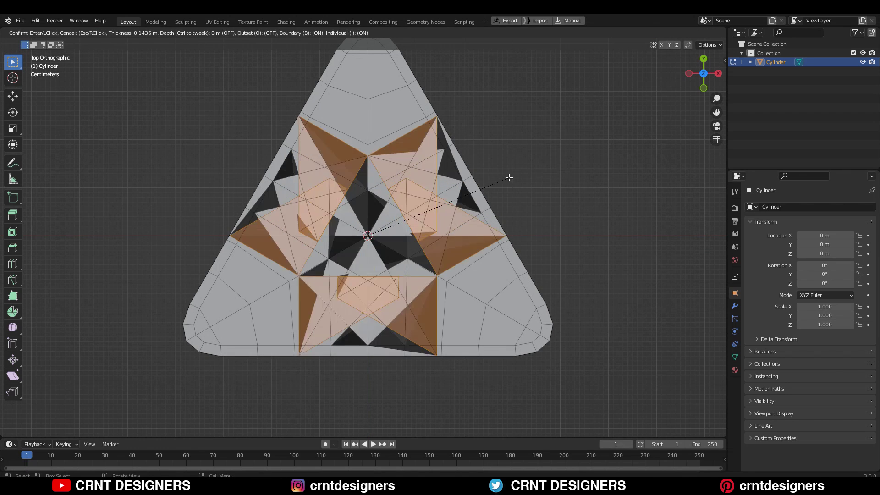
pyautogui.press('Escape')
# Step: Inset the six central faces as one region and scale the resulting patch by 0.573
pyautogui.press('i')
pyautogui.press('i')
pyautogui.click(320, 217)
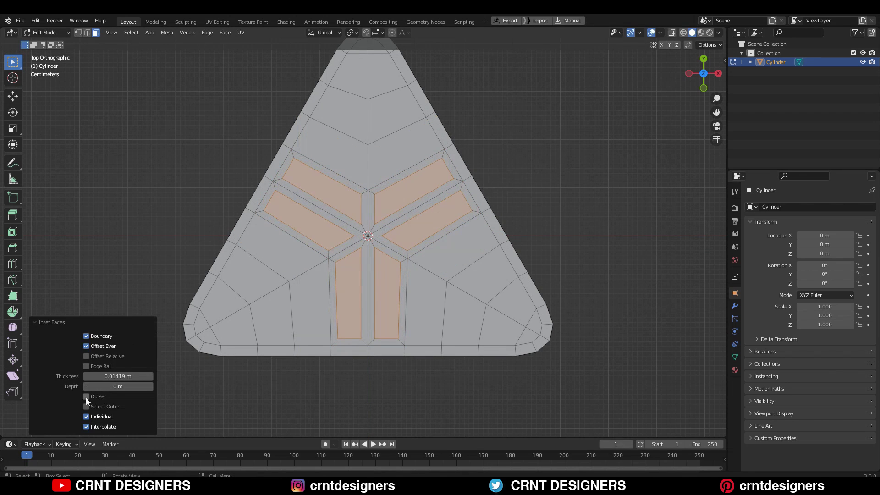
pyautogui.press('s')
pyautogui.click(422, 183)
# Step: Shape the central patch into a circle with LoopTools and scale it by 0.7
pyautogui.rightClick(419, 182)
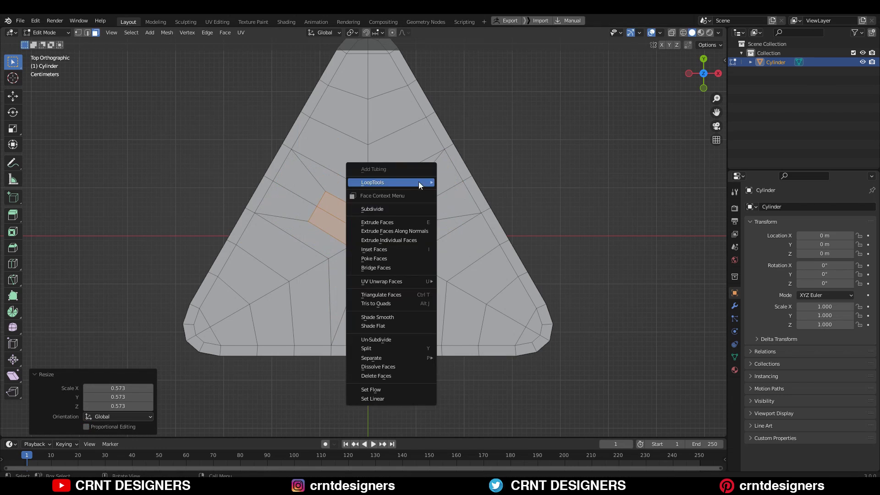
pyautogui.moveTo(419, 182)
pyautogui.click(463, 190)
pyautogui.press('s')
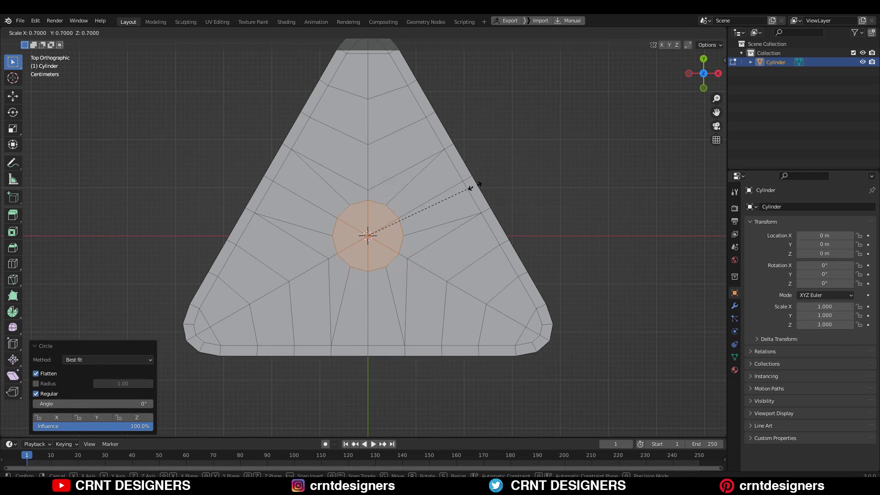
pyautogui.click(468, 187)
# Step: Inset the central circle by about 0.008 m
pyautogui.press('i')
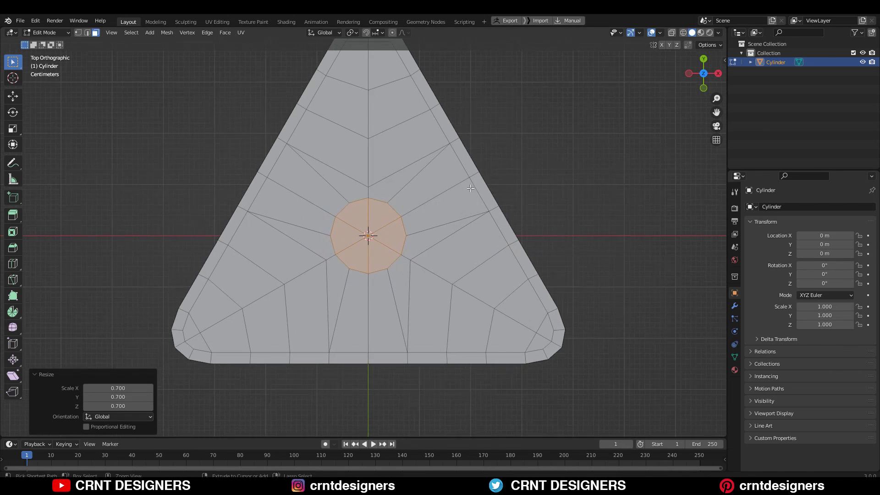
pyautogui.click(499, 179)
pyautogui.scroll(-3, 460, 238)
pyautogui.moveTo(460, 238); pyautogui.dragTo(454, 213, button='middle')
pyautogui.scroll(4, 395, 150)
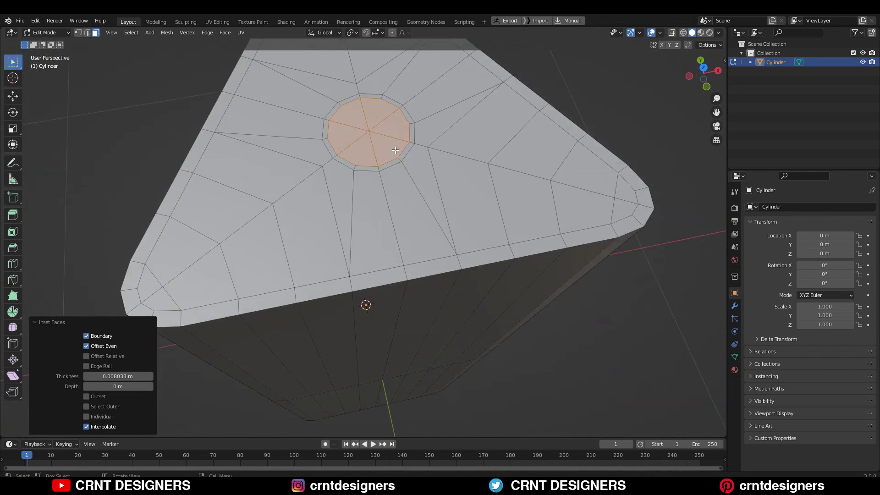
# Step: Select the face patches at the three corners of the top and inset them by about 0.03 m
pyautogui.scroll(-3, 396, 150)
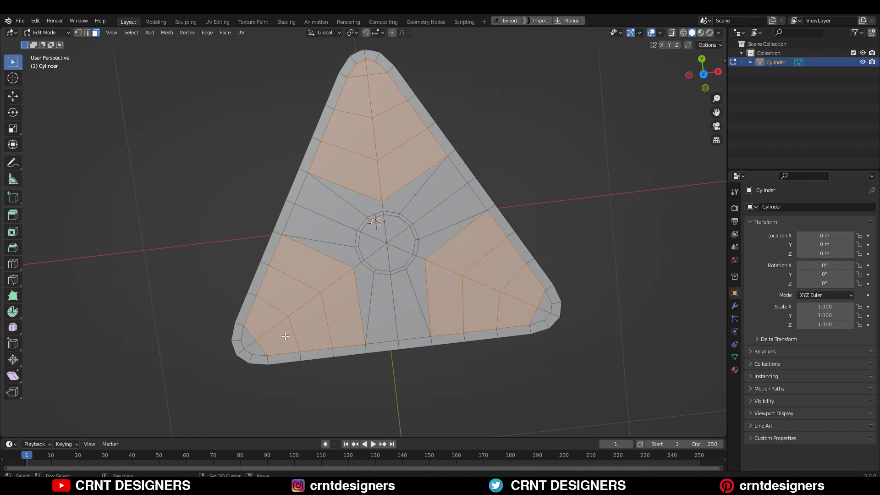
pyautogui.press('i')
pyautogui.click(545, 122)
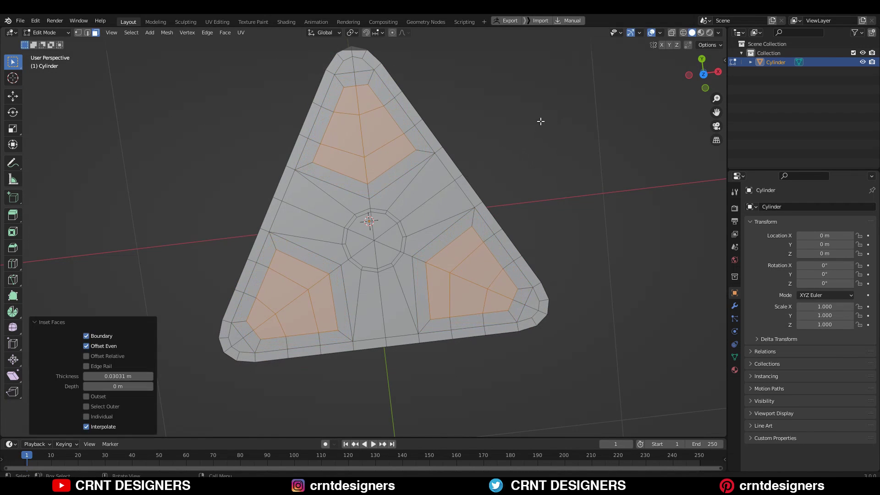
# Step: Shape the three corner patches into circles with LoopTools and scale each around its individual origin by 0.6
pyautogui.rightClick(545, 119)
pyautogui.click(573, 125)
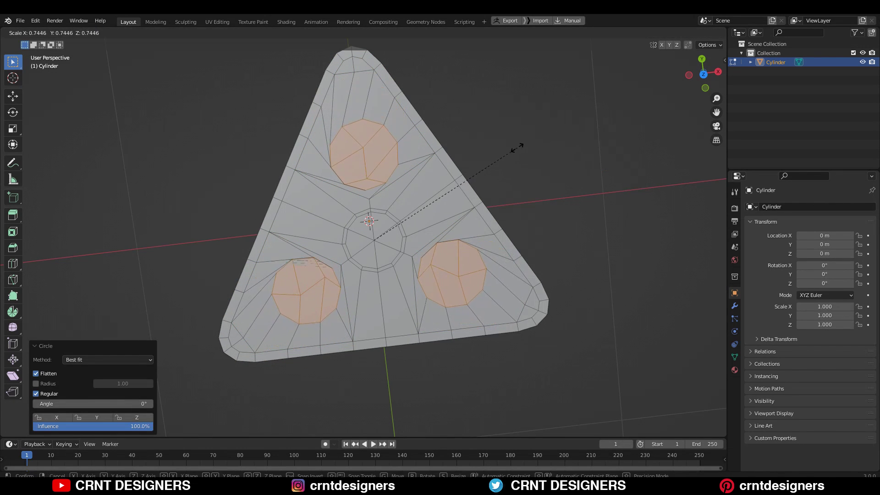
pyautogui.click(351, 32)
pyautogui.click(394, 64)
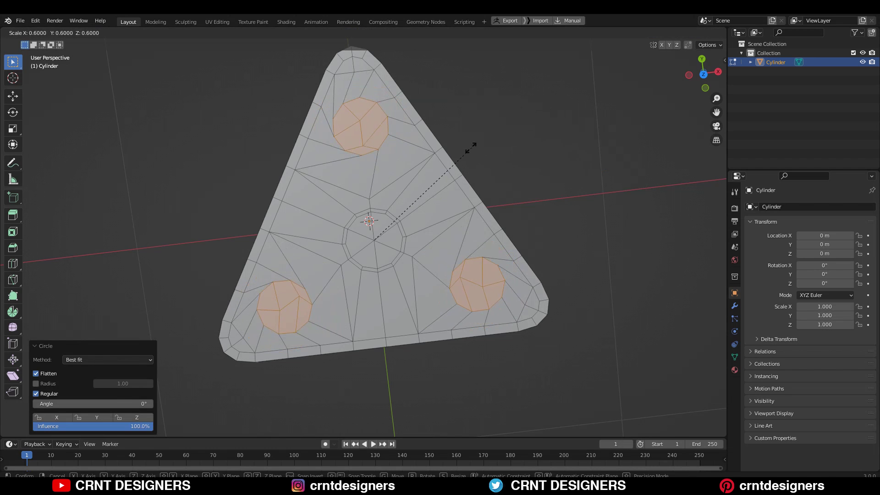
pyautogui.press('s')
pyautogui.click(471, 155)
# Step: Select the faces of the circle near the triangle's apex in top view and rotate them by about 30°
pyautogui.click(704, 73)
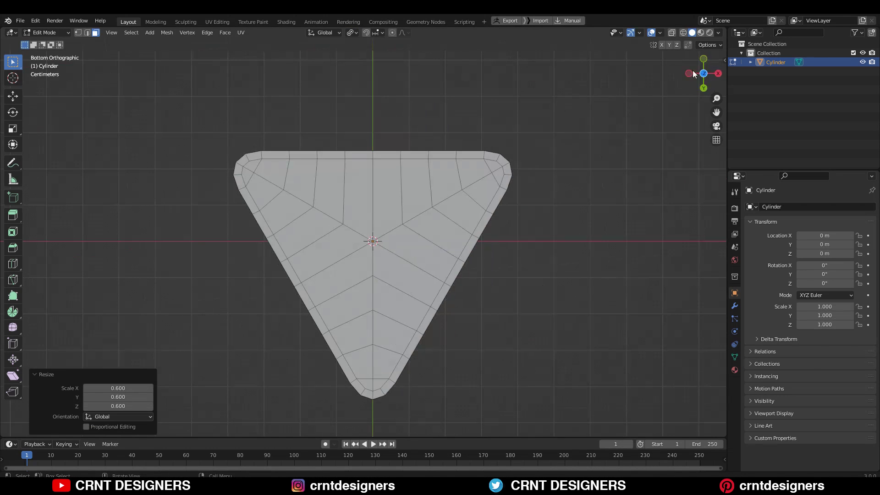
pyautogui.click(709, 73)
pyautogui.scroll(5, 369, 85)
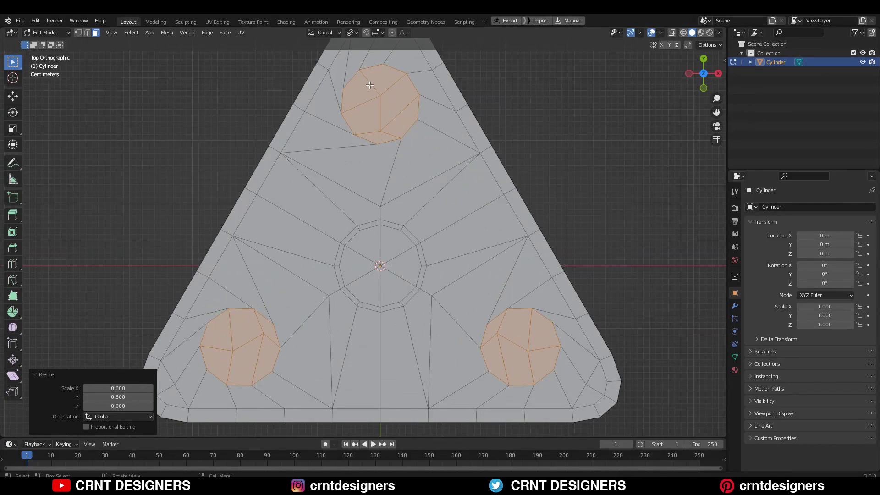
pyautogui.moveTo(398, 133); pyautogui.dragTo(398, 134)
pyautogui.scroll(-3, 415, 143)
pyautogui.press('r')
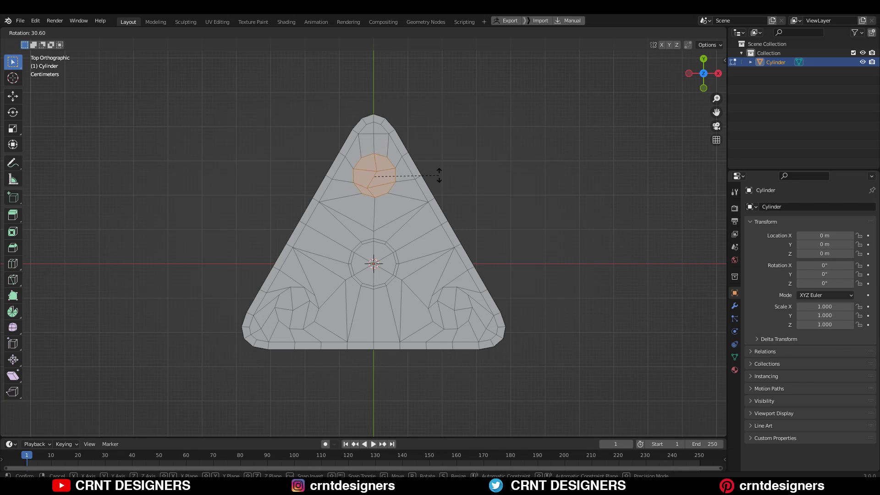
pyautogui.keyDown('ctrl'); pyautogui.click(435, 189); pyautogui.keyUp('ctrl')
# Step: Select the faces of the lower-left corner circle and rotate them in place in top view
pyautogui.moveTo(289, 301); pyautogui.dragTo(303, 316)
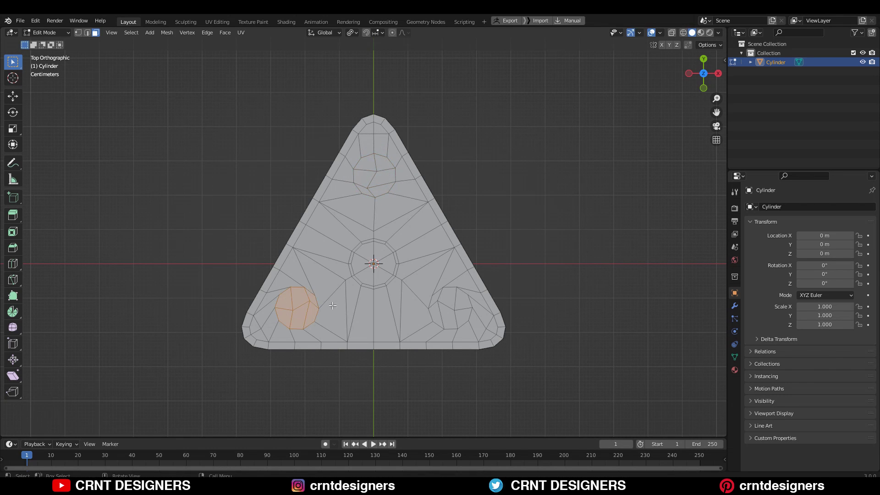
pyautogui.scroll(3, 299, 313)
pyautogui.keyDown('shift'); pyautogui.moveTo(299, 312); pyautogui.dragTo(305, 237, button='middle'); pyautogui.keyUp('shift')
pyautogui.press('r')
pyautogui.keyDown('ctrl'); pyautogui.click(376, 179); pyautogui.keyUp('ctrl')
# Step: Select the faces of the lower-right corner circle and rotate them by 30° about the view's Z axis
pyautogui.keyDown('shift'); pyautogui.moveTo(477, 202); pyautogui.dragTo(435, 210, button='middle'); pyautogui.keyUp('shift')
pyautogui.moveTo(502, 222); pyautogui.dragTo(539, 252)
pyautogui.press('r')
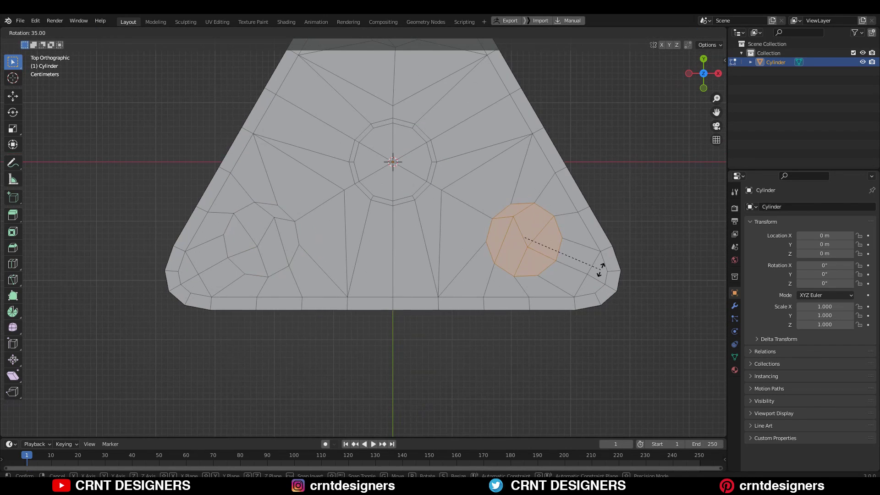
pyautogui.click(606, 264)
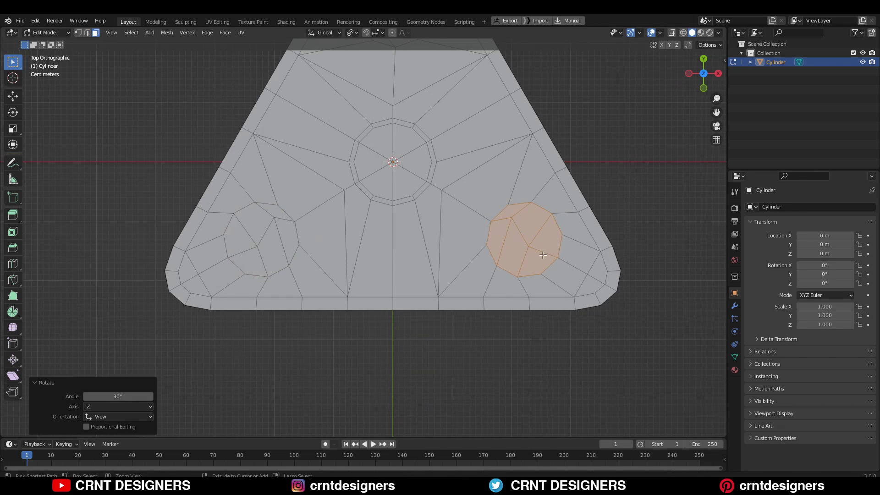
# Step: Dissolve the inner edges of all three corner circles so that each one becomes a single face
pyautogui.hotkey('ctrl', 'x')
pyautogui.moveTo(248, 239); pyautogui.dragTo(246, 241)
pyautogui.hotkey('ctrl', 'x')
pyautogui.keyDown('shift'); pyautogui.moveTo(348, 128); pyautogui.dragTo(344, 246, button='middle'); pyautogui.keyUp('shift')
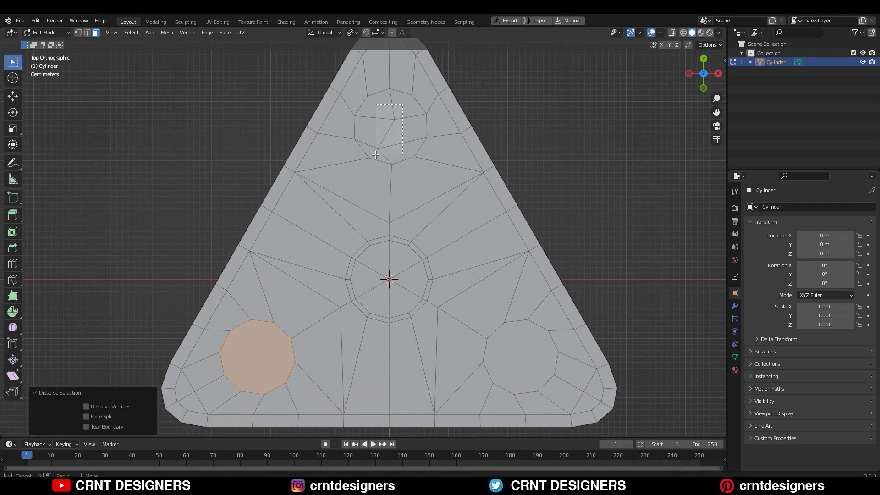
pyautogui.moveTo(376, 155); pyautogui.dragTo(408, 138)
pyautogui.hotkey('ctrl', 'x')
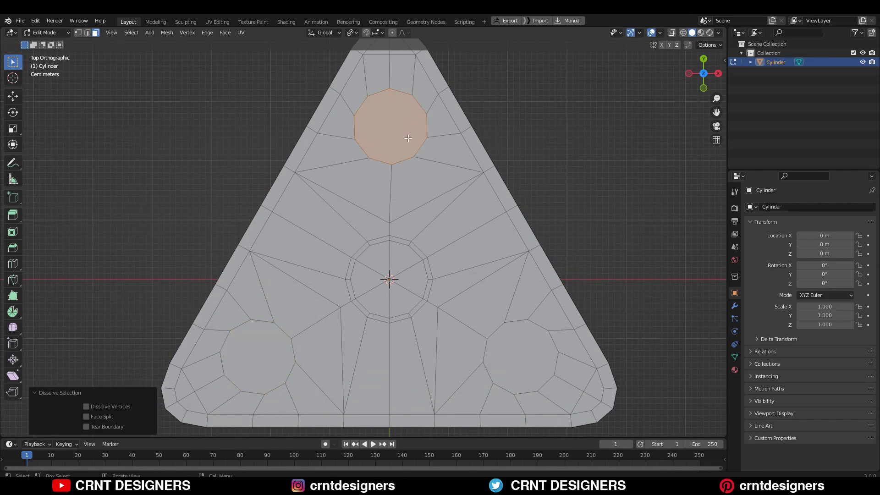
# Step: Select the three corner circle faces together and inset them by about 0.0106 m
pyautogui.keyDown('shift'); pyautogui.click(547, 362); pyautogui.keyUp('shift')
pyautogui.keyDown('shift'); pyautogui.click(256, 357); pyautogui.keyUp('shift')
pyautogui.press('i')
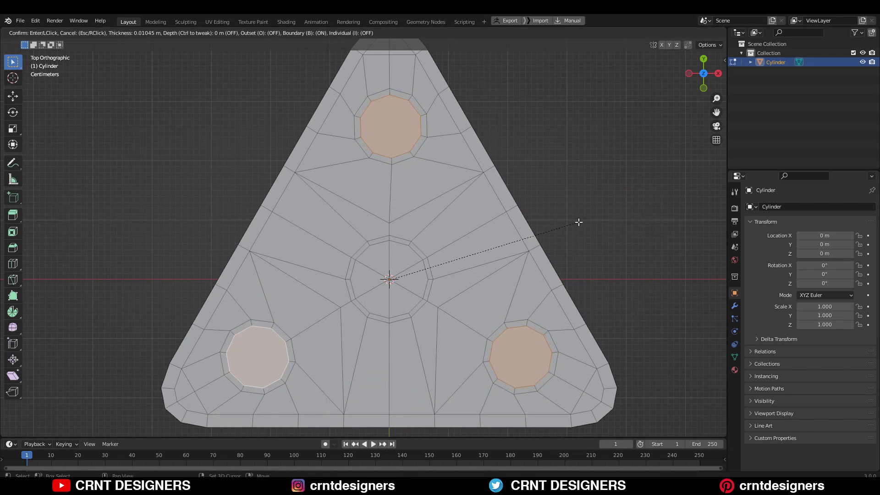
pyautogui.click(579, 223)
# Step: Dissolve the inner edges of the central circle into a single face
pyautogui.scroll(-3, 503, 254)
pyautogui.moveTo(504, 254); pyautogui.dragTo(468, 172, button='middle')
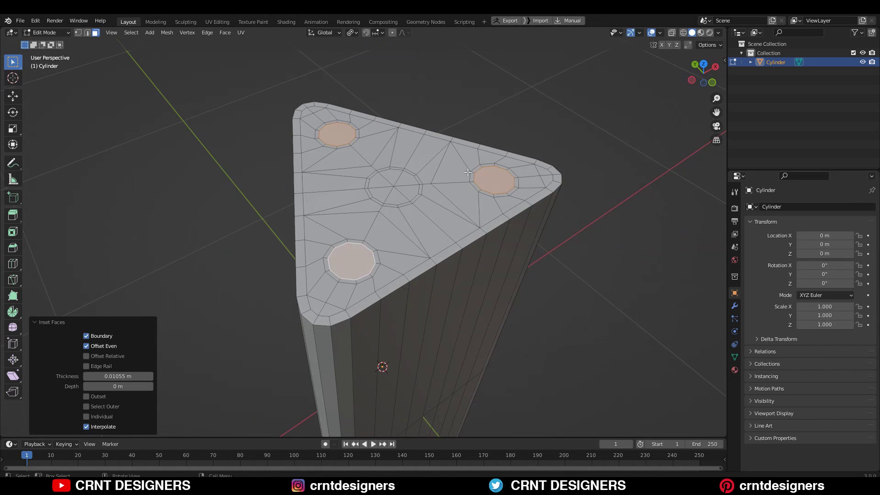
pyautogui.moveTo(400, 183); pyautogui.dragTo(370, 222, button='middle')
pyautogui.moveTo(372, 222); pyautogui.dragTo(398, 244)
pyautogui.hotkey('ctrl', 'x')
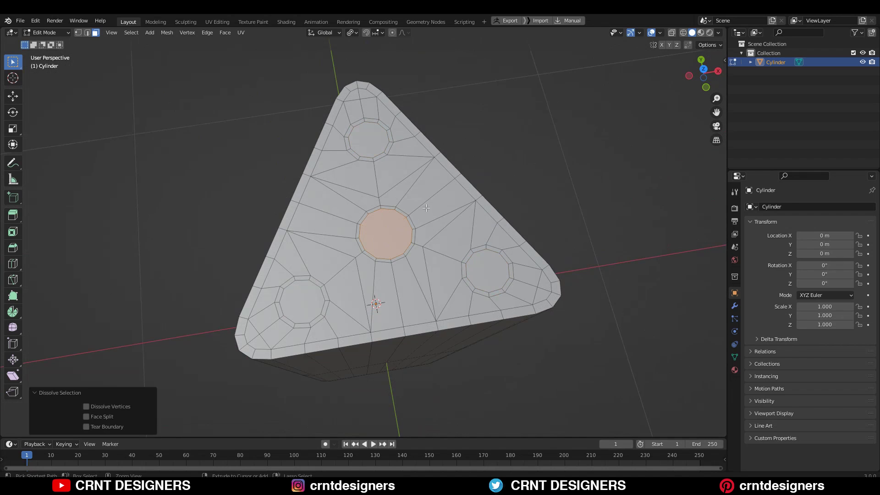
# Step: Add a horizontal loop cut around the prism's side walls and slide it close below the top face
pyautogui.scroll(-4, 459, 197)
pyautogui.moveTo(458, 197); pyautogui.dragTo(435, 115, button='middle')
pyautogui.press('2')
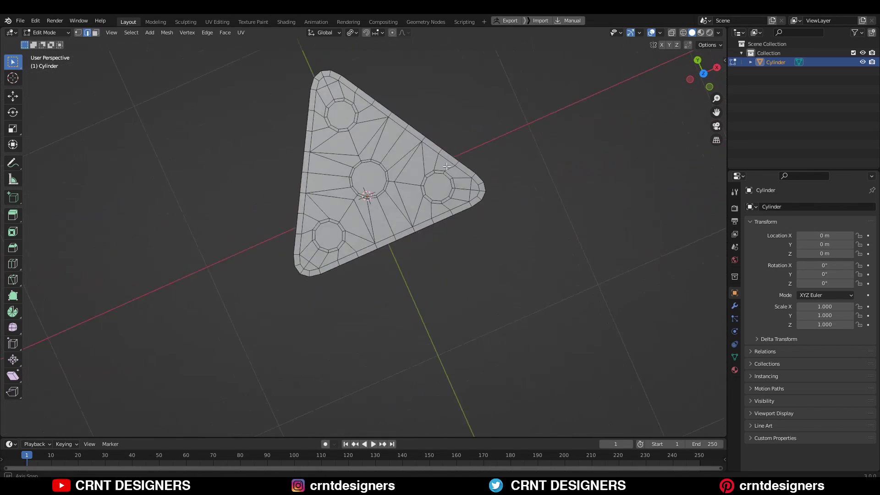
pyautogui.hotkey('ctrl', 'r')
pyautogui.click(392, 226)
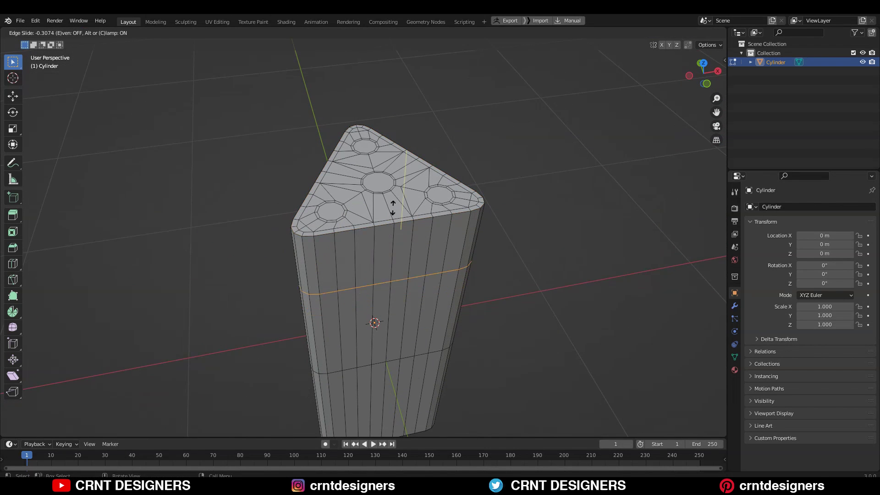
pyautogui.click(410, 158)
# Step: Select both bands of side faces below the new loop and scale them by 1.086 in X and Y only
pyautogui.press('3')
pyautogui.keyDown('alt'); pyautogui.click(414, 237); pyautogui.keyUp('alt')
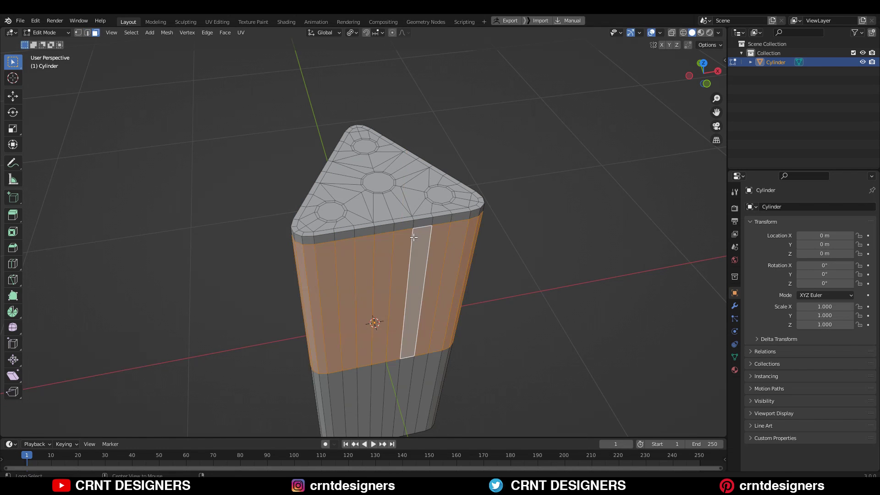
pyautogui.keyDown('alt'); pyautogui.keyDown('shift'); pyautogui.click(396, 383); pyautogui.keyUp('shift'); pyautogui.keyUp('alt')
pyautogui.press('s')
pyautogui.hotkey('shift', 'z')
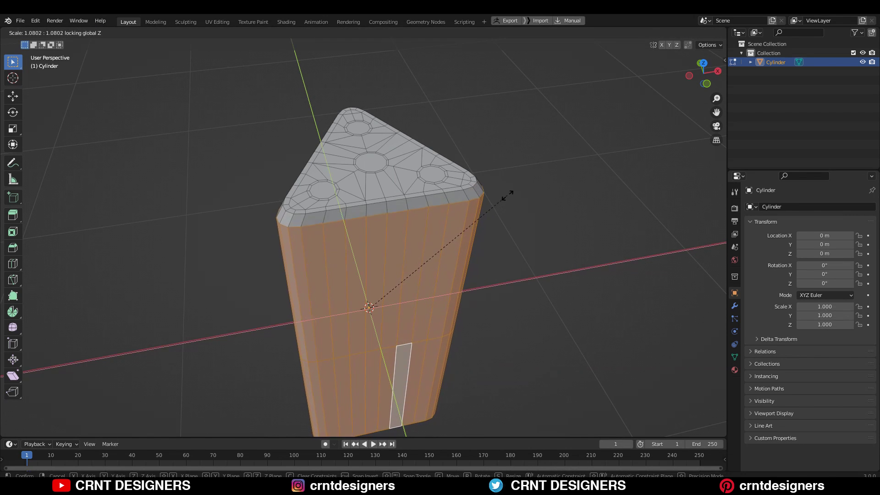
pyautogui.click(497, 204)
# Step: Move the side walls' upper rim of vertices up by about 0.015 m along Z in front view
pyautogui.moveTo(463, 206); pyautogui.dragTo(452, 130, button='middle')
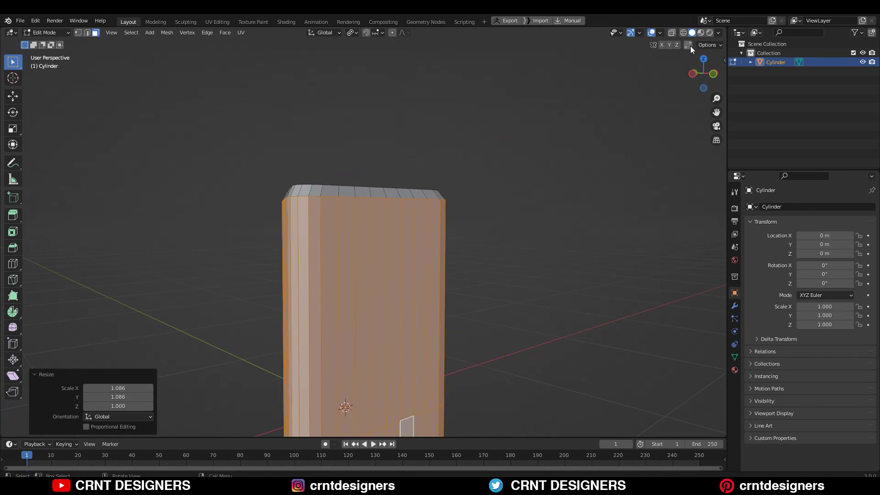
pyautogui.click(714, 74)
pyautogui.click(672, 33)
pyautogui.press('1')
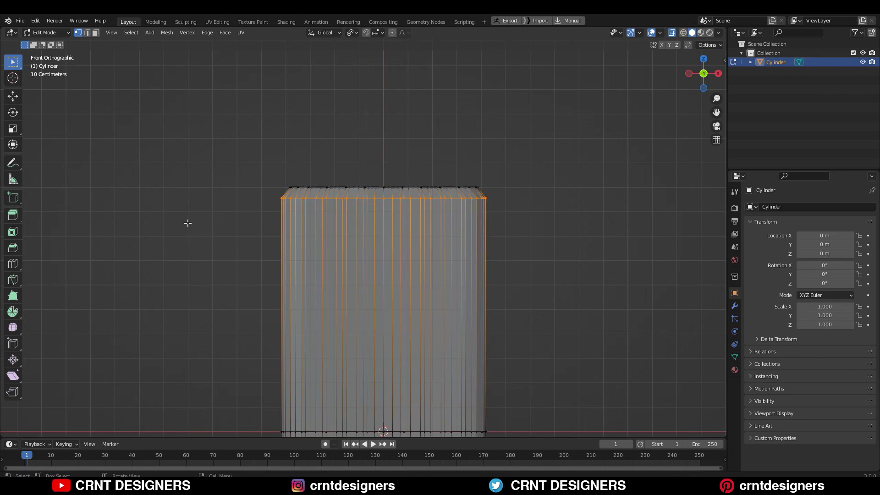
pyautogui.click(6, 96)
pyautogui.moveTo(384, 154); pyautogui.dragTo(383, 156)
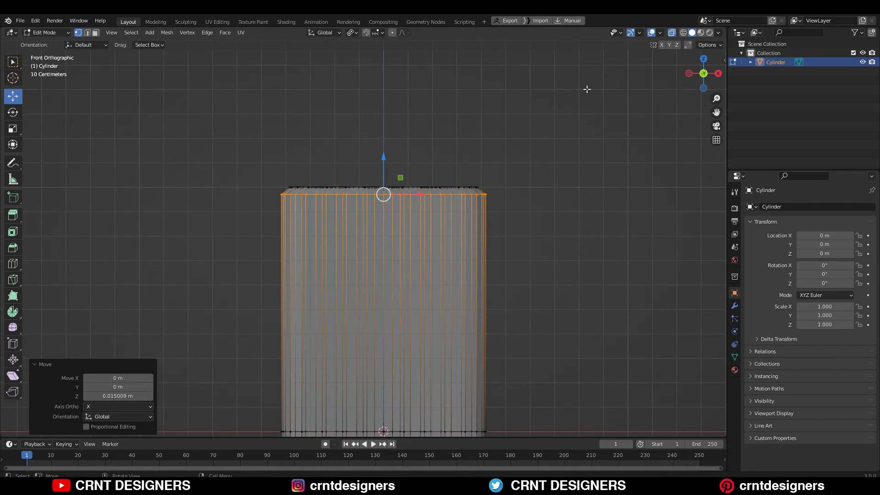
pyautogui.click(673, 34)
pyautogui.moveTo(542, 151); pyautogui.dragTo(390, 184, button='middle')
pyautogui.press('Tab')
pyautogui.press('Tab')
# Step: Select the whole mesh and symmetrize it from +Z to -Z
pyautogui.scroll(-4, 394, 193)
pyautogui.keyDown('shift'); pyautogui.moveTo(453, 260); pyautogui.dragTo(463, 195, button='middle'); pyautogui.keyUp('shift')
pyautogui.press('a')
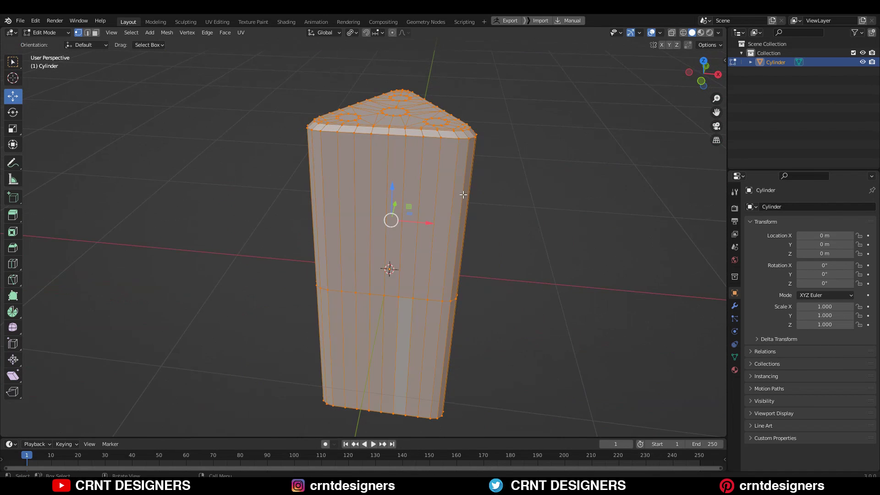
pyautogui.click(173, 36)
pyautogui.click(205, 161)
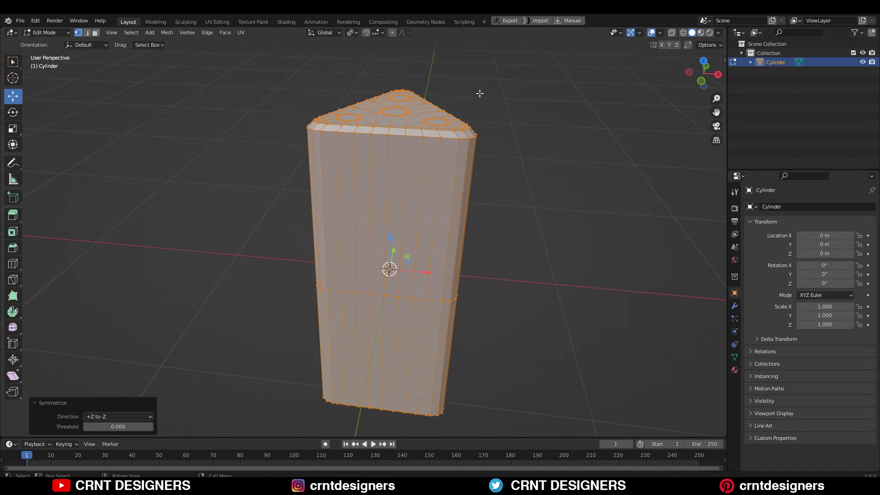
pyautogui.click(480, 94)
pyautogui.moveTo(476, 133); pyautogui.dragTo(353, 207, button='middle')
pyautogui.press('Tab')
pyautogui.press('Tab')
# Step: Select the vertical edge path at the middle of the front side, running from the top rim down the wall
pyautogui.scroll(3, 372, 220)
pyautogui.press('2')
pyautogui.click(414, 302)
pyautogui.moveTo(424, 309); pyautogui.dragTo(426, 302, button='middle')
pyautogui.scroll(-3, 426, 302)
pyautogui.keyDown('ctrl'); pyautogui.click(381, 356); pyautogui.keyUp('ctrl')
# Step: Add the matching mid-side vertical edge paths on the other two sides of the prism to the selection
pyautogui.keyDown('shift'); pyautogui.click(446, 128); pyautogui.keyUp('shift')
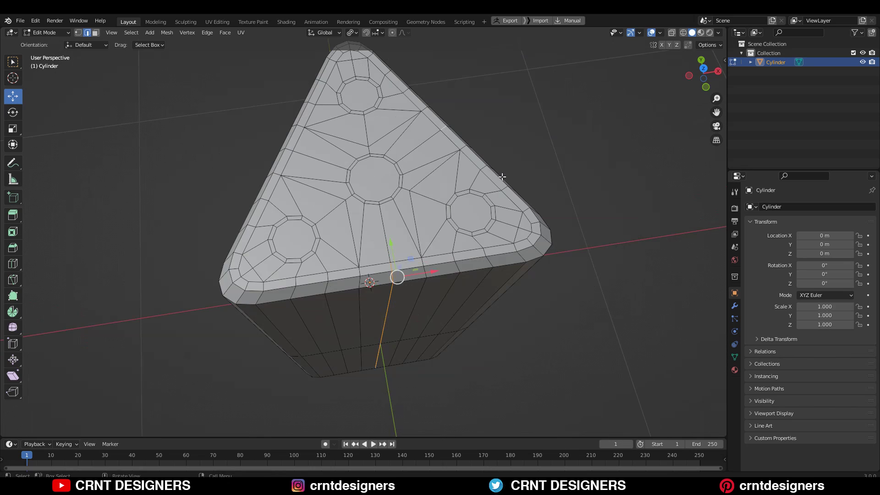
pyautogui.moveTo(501, 178); pyautogui.dragTo(385, 152, button='middle')
pyautogui.scroll(-3, 387, 313)
pyautogui.keyDown('shift'); pyautogui.moveTo(388, 313); pyautogui.dragTo(592, 233, button='middle'); pyautogui.keyUp('shift')
pyautogui.keyDown('ctrl'); pyautogui.click(370, 369); pyautogui.keyUp('ctrl')
pyautogui.keyDown('shift'); pyautogui.click(340, 185); pyautogui.keyUp('shift')
pyautogui.keyDown('ctrl'); pyautogui.click(341, 416); pyautogui.keyUp('ctrl')
pyautogui.moveTo(368, 226); pyautogui.dragTo(322, 260, button='middle')
pyautogui.scroll(4, 348, 223)
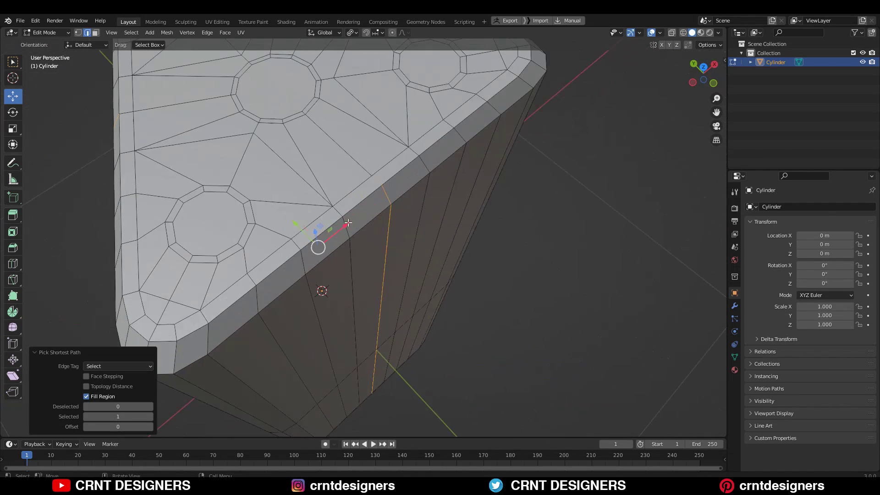
pyautogui.keyDown('shift'); pyautogui.click(125, 110); pyautogui.keyUp('shift')
# Step: Bevel the three selected edge paths by about 0.015 m with one segment
pyautogui.keyDown('shift'); pyautogui.moveTo(298, 153); pyautogui.dragTo(314, 254, button='middle'); pyautogui.keyUp('shift')
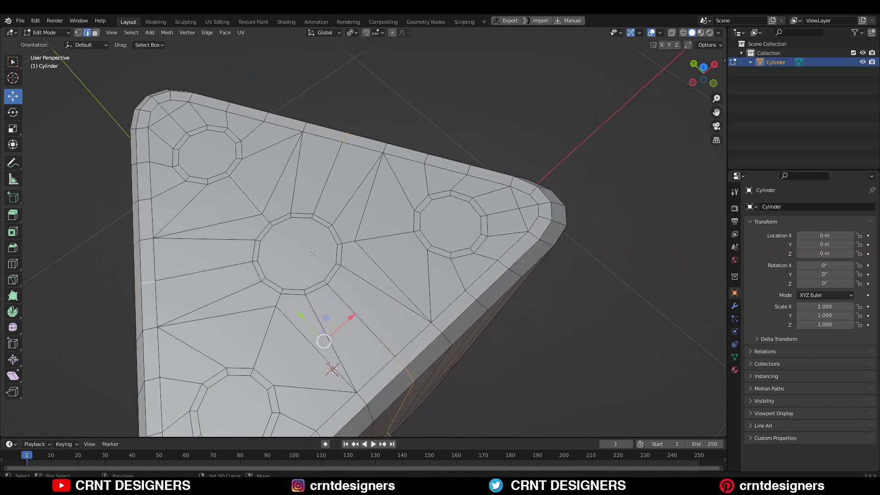
pyautogui.keyDown('shift'); pyautogui.moveTo(415, 269); pyautogui.dragTo(419, 229, button='middle'); pyautogui.keyUp('shift')
pyautogui.hotkey('ctrl', 'b')
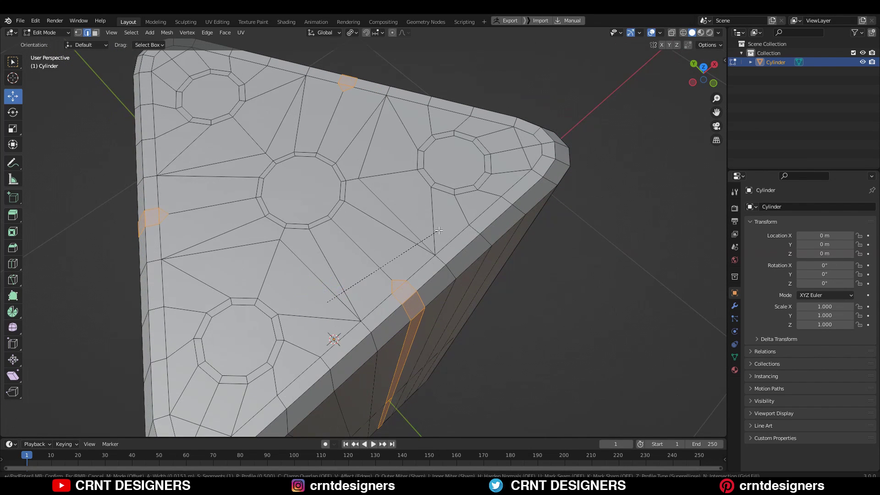
pyautogui.click(436, 233)
# Step: Inset the three bevelled strips by about 0.005 m with Boundary disabled
pyautogui.press('3')
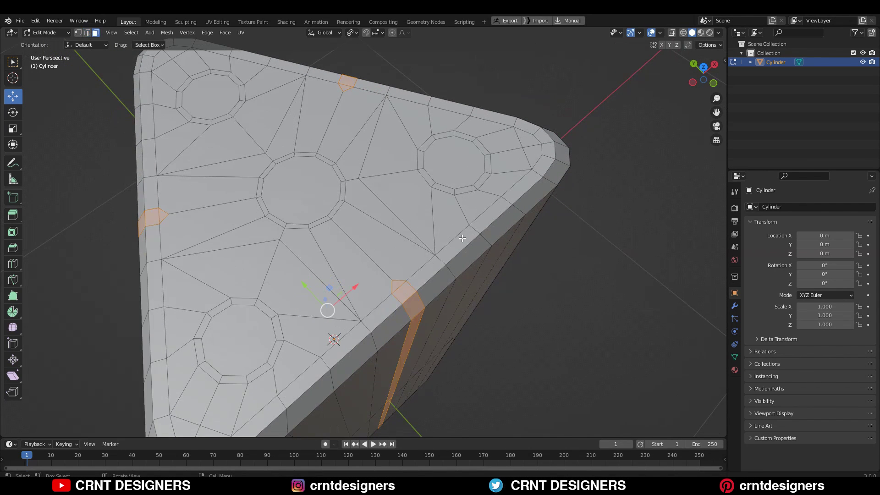
pyautogui.moveTo(462, 242); pyautogui.dragTo(451, 241, button='middle')
pyautogui.press('i')
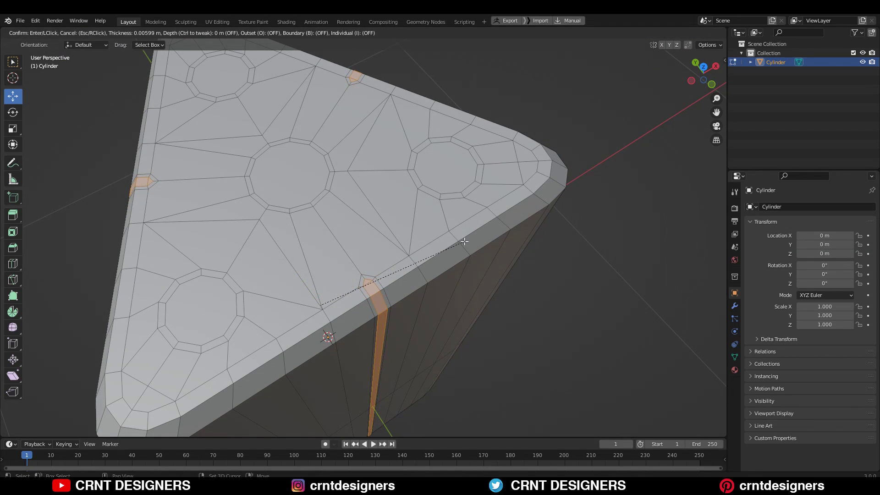
pyautogui.click(441, 251)
# Step: Extrude the inset strips inward along their normals to form shallow grooves in the three sides
pyautogui.scroll(-3, 393, 302)
pyautogui.scroll(3, 392, 303)
pyautogui.moveTo(393, 302); pyautogui.dragTo(457, 226, button='middle')
pyautogui.scroll(4, 477, 227)
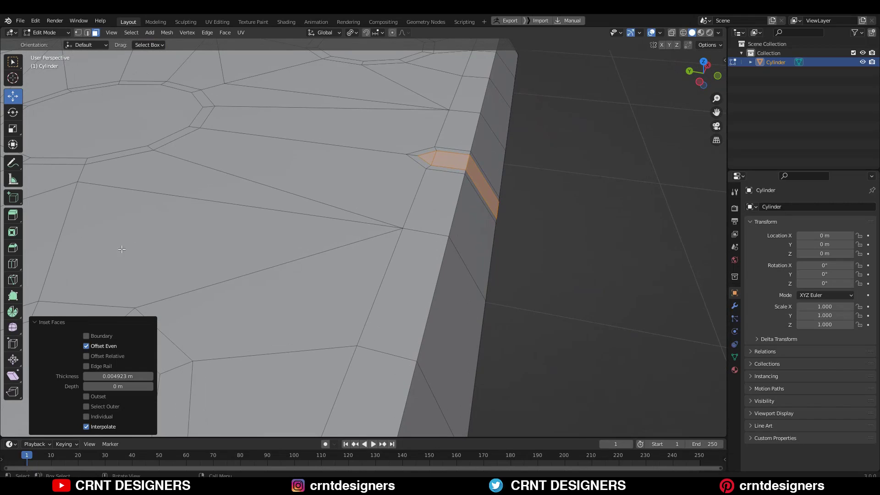
pyautogui.moveTo(14, 217); pyautogui.dragTo(55, 257)
pyautogui.moveTo(356, 180); pyautogui.dragTo(327, 189, button='middle')
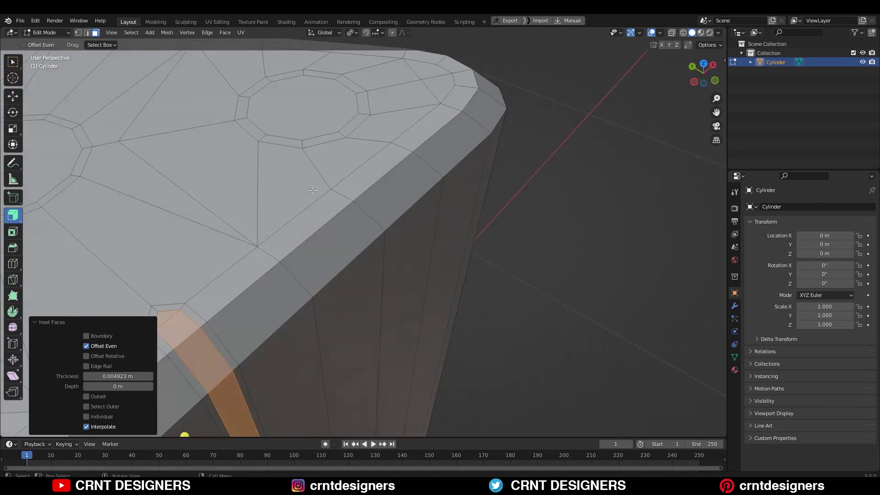
pyautogui.scroll(-5, 327, 189)
pyautogui.scroll(4, 327, 189)
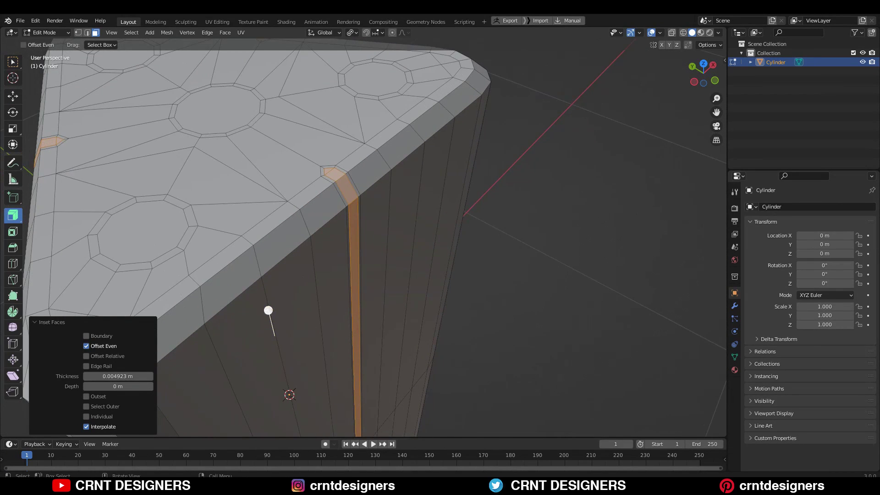
pyautogui.moveTo(268, 310); pyautogui.dragTo(269, 312)
pyautogui.scroll(-4, 312, 257)
# Step: Add two supporting loop cuts around the chamfered rim near its upper and lower edges, sliding the second to a factor of 0.8
pyautogui.scroll(6, 339, 229)
pyautogui.moveTo(358, 220); pyautogui.dragTo(453, 237, button='middle')
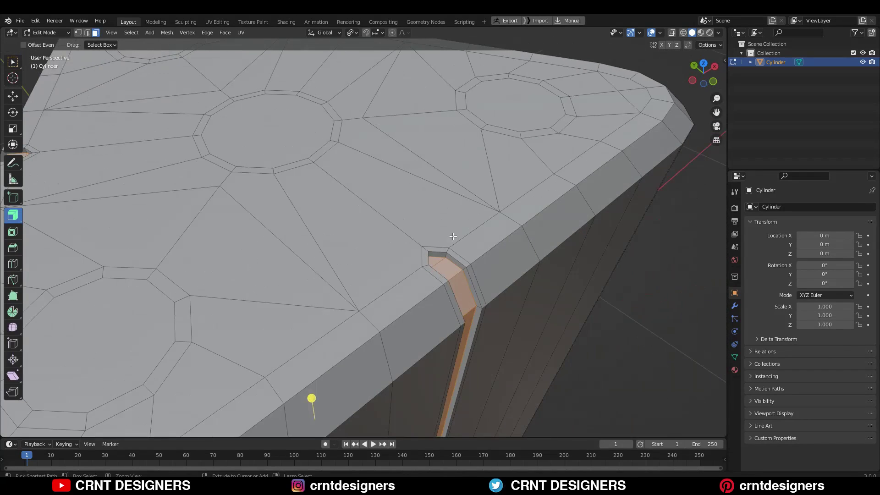
pyautogui.hotkey('ctrl', 'r')
pyautogui.click(463, 252)
pyautogui.click(469, 261)
pyautogui.hotkey('ctrl', 'r')
pyautogui.click(484, 270)
pyautogui.click(476, 266)
pyautogui.moveTo(477, 271); pyautogui.dragTo(458, 253, button='middle')
# Step: Add a loop cut around the side walls at factor 0.99, just below the chamfered rim, and edge-slide it by 0.1
pyautogui.hotkey('ctrl', 'r')
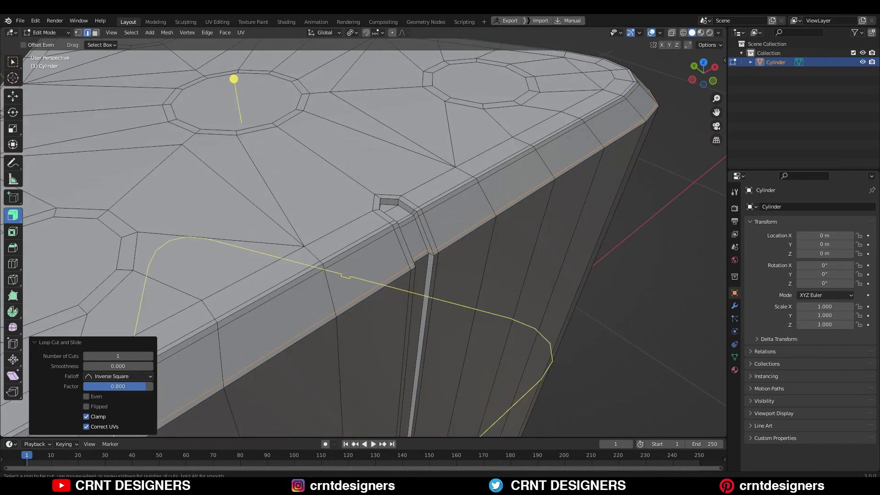
pyautogui.click(459, 271)
pyautogui.click(453, 104)
pyautogui.scroll(-5, 440, 138)
pyautogui.moveTo(406, 279); pyautogui.dragTo(409, 232, button='middle')
pyautogui.scroll(5, 408, 232)
pyautogui.press('g')
pyautogui.press('g')
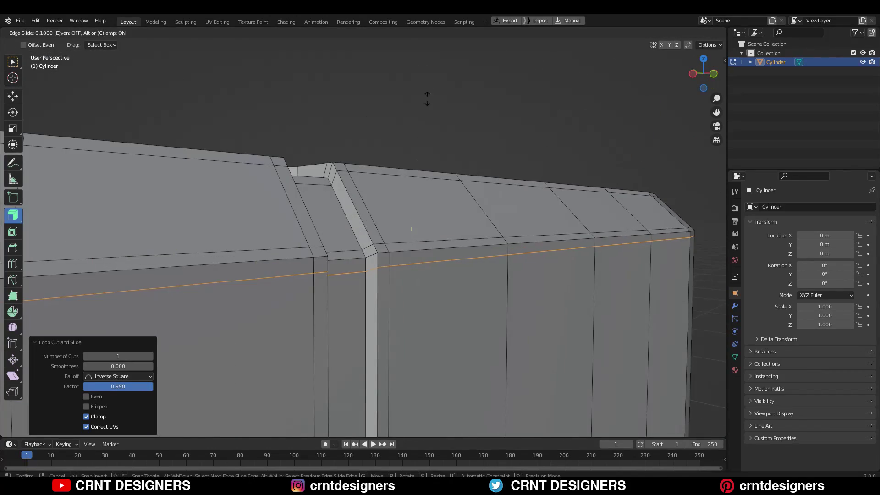
pyautogui.click(427, 100)
# Step: Add a centred loop cut lengthwise along the floor of the front side groove
pyautogui.scroll(-6, 424, 119)
pyautogui.moveTo(424, 124); pyautogui.dragTo(418, 236, button='middle')
pyautogui.scroll(4, 367, 204)
pyautogui.click(362, 209)
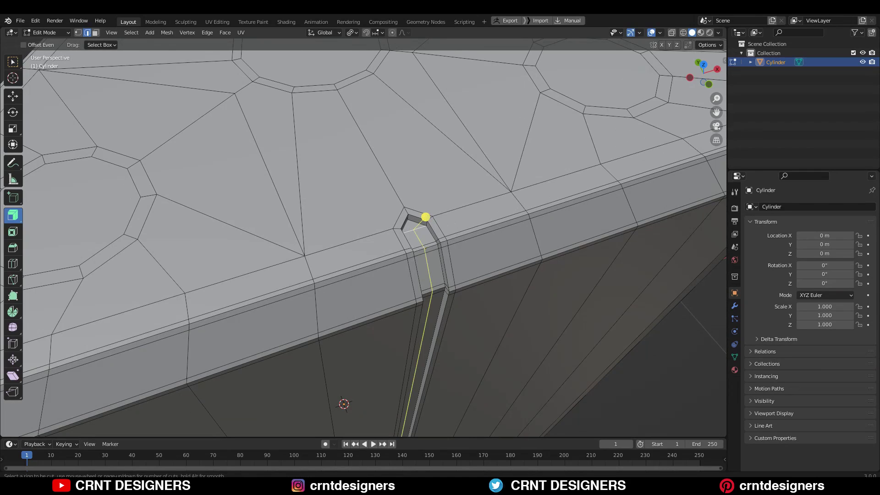
pyautogui.click(426, 217)
pyautogui.click(412, 226)
# Step: Connect the vertex pair at the front groove's pointed end and dissolve the leftover edge beside it
pyautogui.press('1')
pyautogui.rightClick(471, 184)
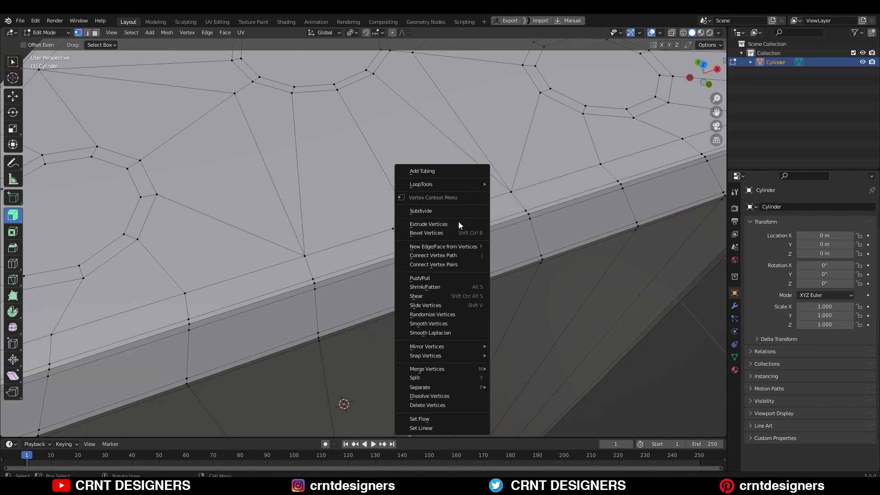
pyautogui.click(456, 264)
pyautogui.press('2')
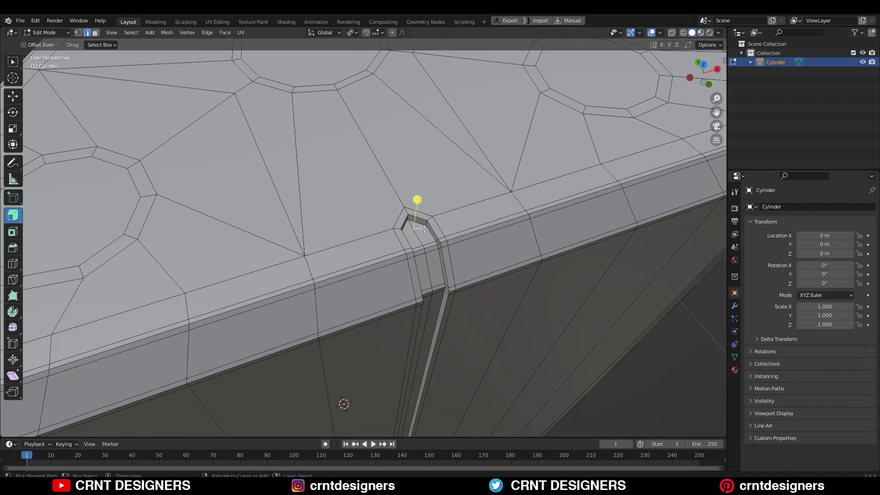
pyautogui.hotkey('ctrl', 'x')
# Step: Add a centred loop cut along the second side groove and clean up the edges at its pointed end
pyautogui.scroll(-3, 424, 229)
pyautogui.moveTo(422, 228); pyautogui.dragTo(390, 225, button='middle')
pyautogui.click(359, 211)
pyautogui.scroll(-3, 350, 203)
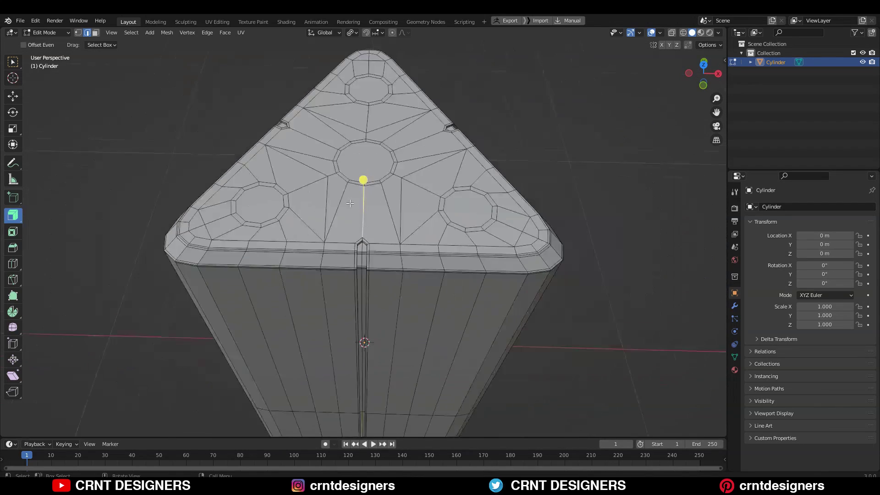
pyautogui.moveTo(349, 203); pyautogui.dragTo(386, 205, button='middle')
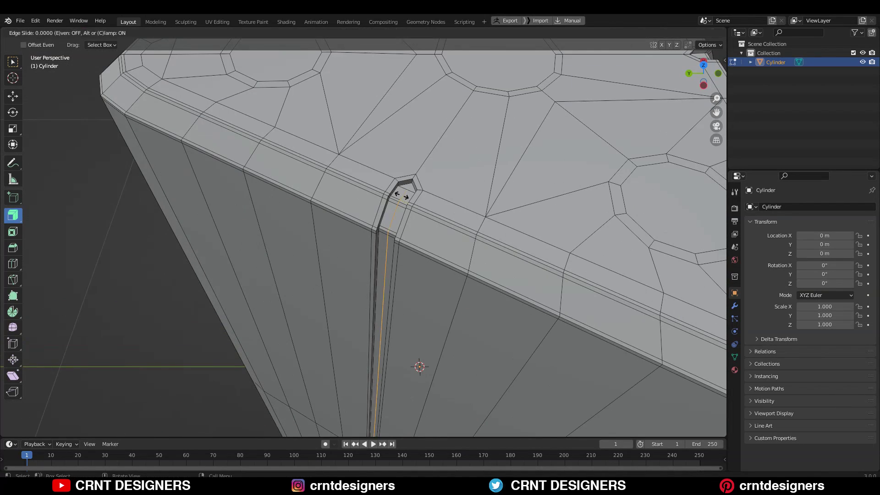
pyautogui.click(402, 196)
pyautogui.rightClick(409, 185)
pyautogui.press('2')
pyautogui.keyDown('shift'); pyautogui.moveTo(409, 184); pyautogui.dragTo(330, 230, button='middle'); pyautogui.keyUp('shift')
pyautogui.hotkey('ctrl', 'x')
# Step: Add a centred loop cut along the third side groove and connect the vertices at its pointed end
pyautogui.hotkey('ctrl', 'r')
pyautogui.click(323, 298)
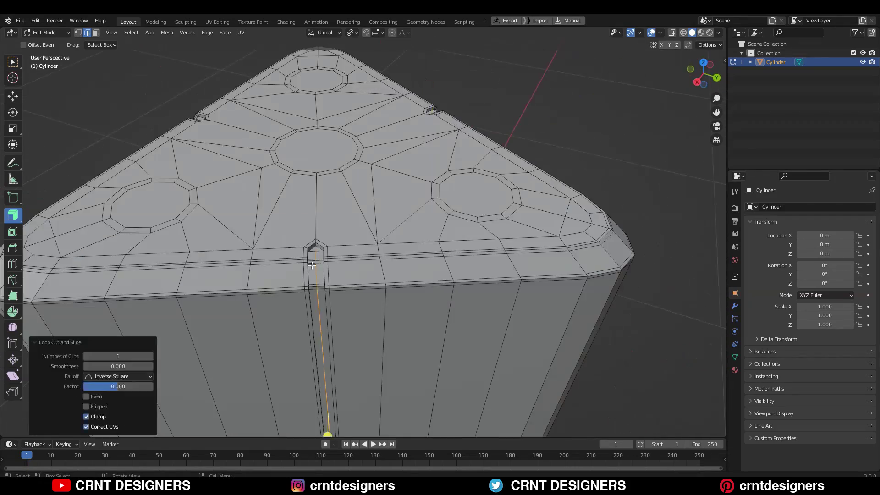
pyautogui.press('1')
pyautogui.keyDown('shift'); pyautogui.click(184, 269); pyautogui.keyUp('shift')
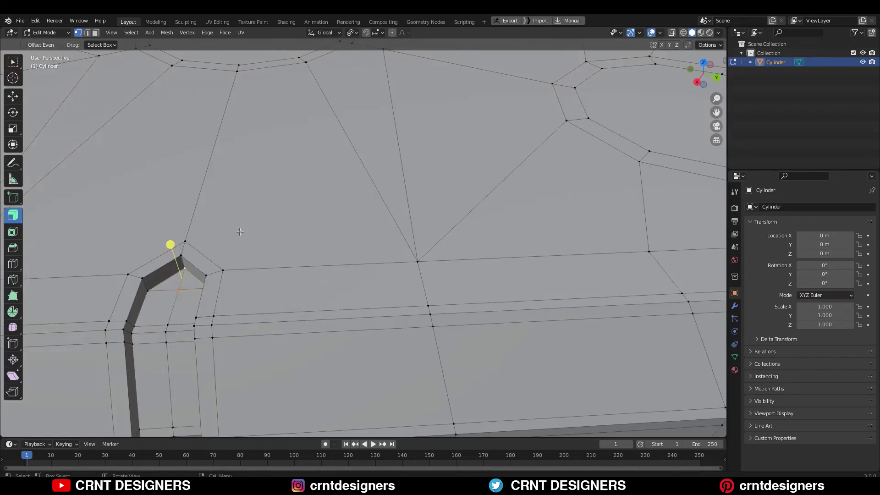
# Step: Knife-cut pairs of edges across the top face from the corners of all three grooves to the central circle
pyautogui.scroll(-5, 239, 232)
pyautogui.press('KP_7')
pyautogui.scroll(3, 209, 145)
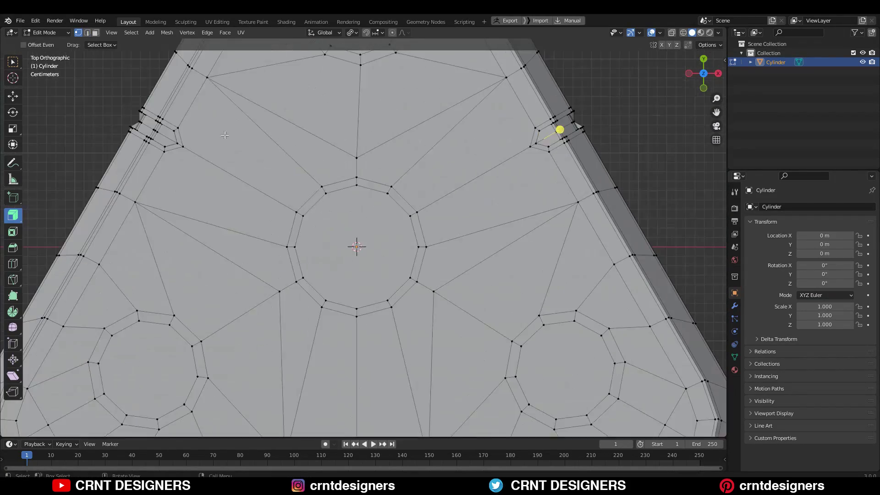
pyautogui.keyDown('shift'); pyautogui.moveTo(209, 144); pyautogui.dragTo(233, 189, button='middle'); pyautogui.keyUp('shift')
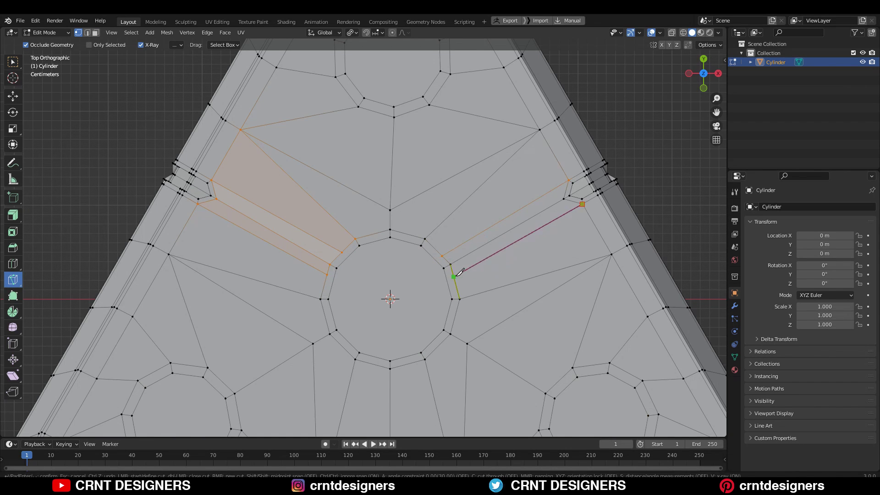
pyautogui.press('Return')
pyautogui.keyDown('shift'); pyautogui.moveTo(441, 355); pyautogui.dragTo(478, 260, button='middle'); pyautogui.keyUp('shift')
pyautogui.click(442, 269)
pyautogui.press('Return')
# Step: Reshape the central circle into one evenly round face and rotate it by -10.5°
pyautogui.scroll(-4, 441, 283)
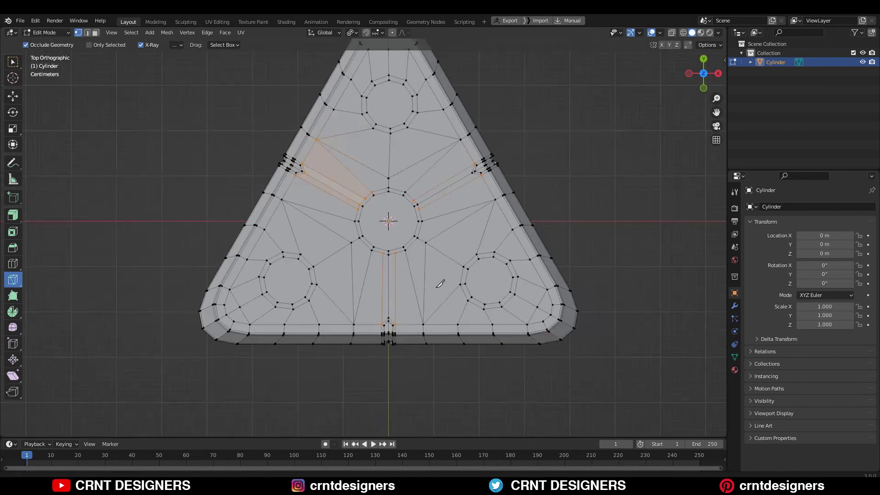
pyautogui.scroll(3, 450, 241)
pyautogui.press('2')
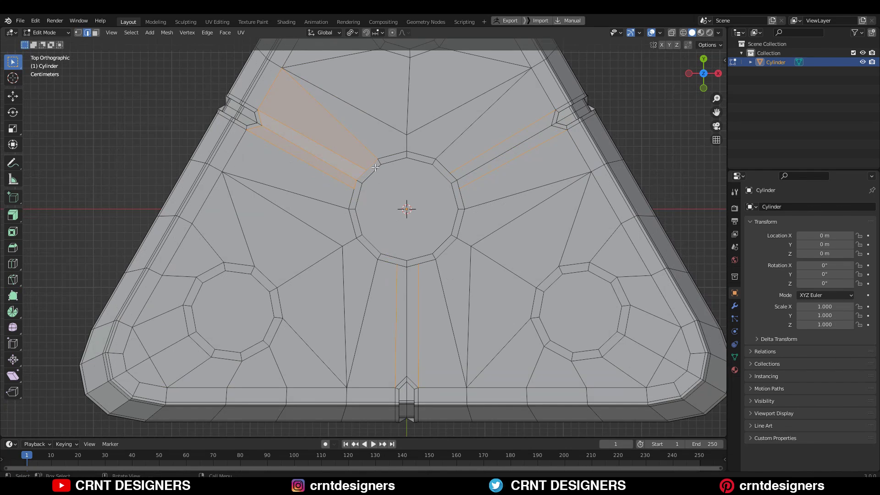
pyautogui.click(421, 191)
pyautogui.rightClick(422, 186)
pyautogui.click(492, 184)
pyautogui.keyDown('shift'); pyautogui.moveTo(453, 199); pyautogui.dragTo(446, 212, button='middle'); pyautogui.keyUp('shift')
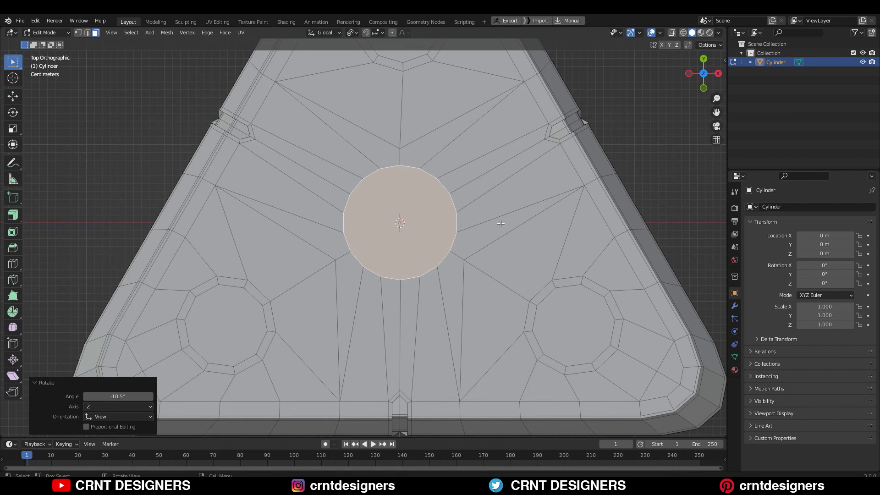
# Step: Inset the central circle by about 0.0056 m and sink it, extruding its floor about 0.0133 m downward
pyautogui.click(561, 177)
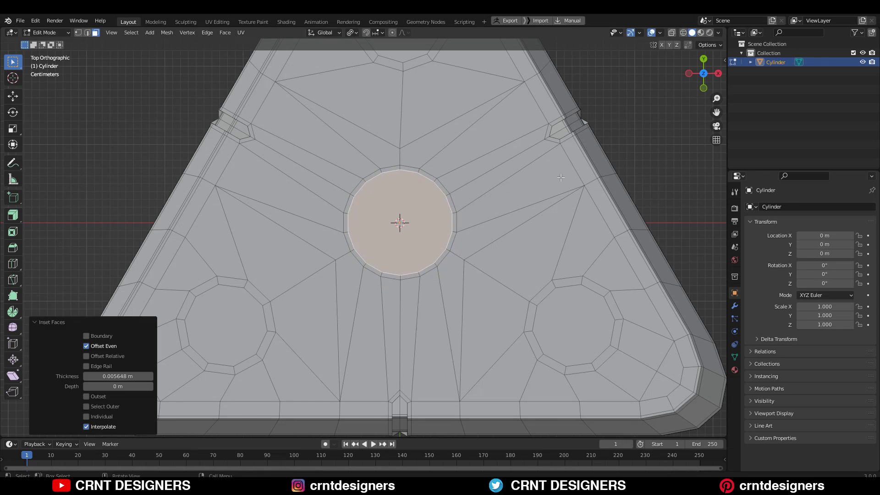
pyautogui.click(520, 198)
pyautogui.moveTo(521, 198); pyautogui.dragTo(423, 187, button='middle')
pyautogui.press('g')
pyautogui.press('z')
pyautogui.scroll(-5, 429, 172)
pyautogui.scroll(8, 413, 158)
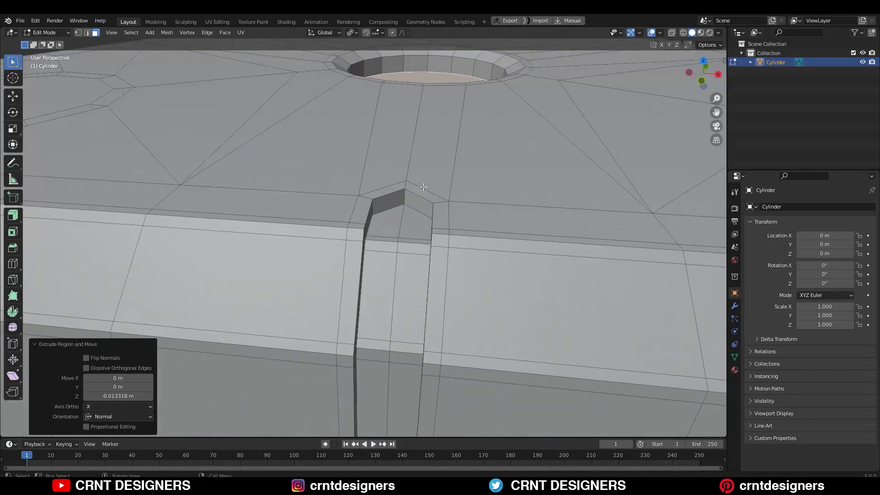
# Step: Add a centred supporting loop cut around the border of the top face, just inside the chamfered rim
pyautogui.click(368, 215)
pyautogui.rightClick(368, 216)
pyautogui.moveTo(369, 215); pyautogui.dragTo(392, 210, button='middle')
pyautogui.press('Tab')
pyautogui.scroll(-4, 367, 220)
pyautogui.press('Tab')
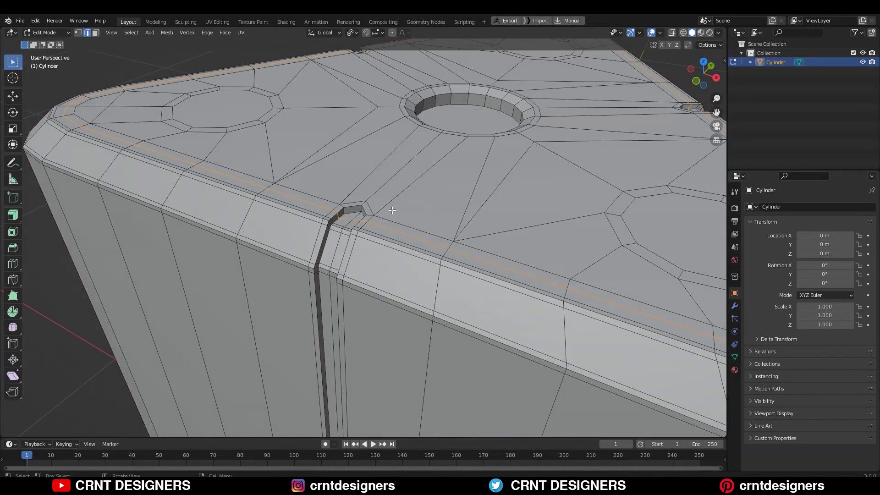
# Step: Divide the upper part of the side walls with 12 evenly spaced loop cuts
pyautogui.scroll(-8, 220, 131)
pyautogui.moveTo(390, 257); pyautogui.dragTo(468, 135, button='middle')
pyautogui.hotkey('ctrl', 'r')
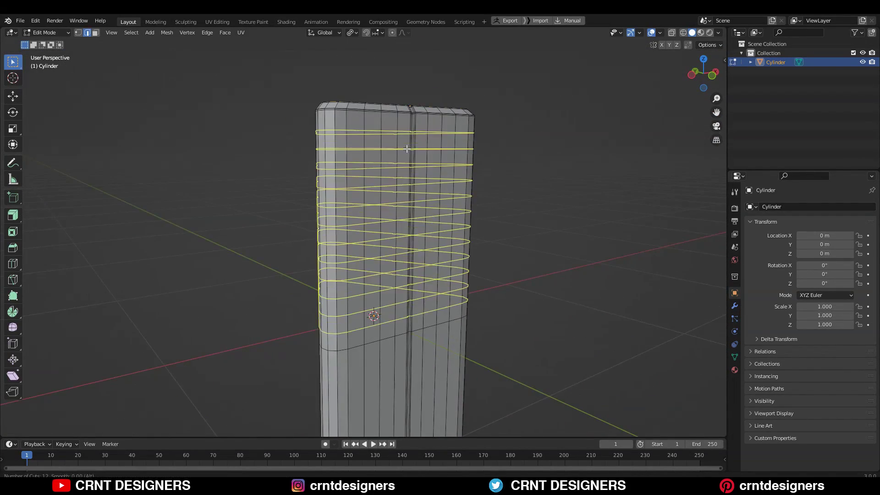
pyautogui.click(407, 149)
# Step: Select the three corner circle faces on the top and lower them slightly along Z
pyautogui.moveTo(406, 148); pyautogui.dragTo(423, 193, button='middle')
pyautogui.scroll(4, 423, 193)
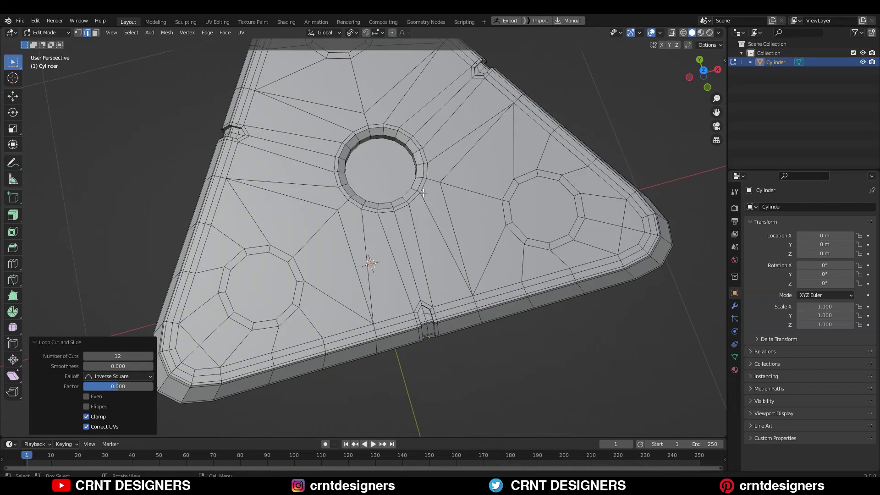
pyautogui.press('3')
pyautogui.click(271, 271)
pyautogui.moveTo(395, 139)
pyautogui.keyDown('shift'); pyautogui.mouseDown(button='middle')
pyautogui.moveTo(403, 208)
pyautogui.moveTo(403, 138)
pyautogui.mouseUp(button='middle'); pyautogui.keyUp('shift')
pyautogui.keyDown('shift'); pyautogui.click(355, 99); pyautogui.keyUp('shift')
pyautogui.scroll(-2, 354, 99)
pyautogui.scroll(4, 527, 151)
pyautogui.moveTo(541, 151); pyautogui.dragTo(503, 165, button='middle')
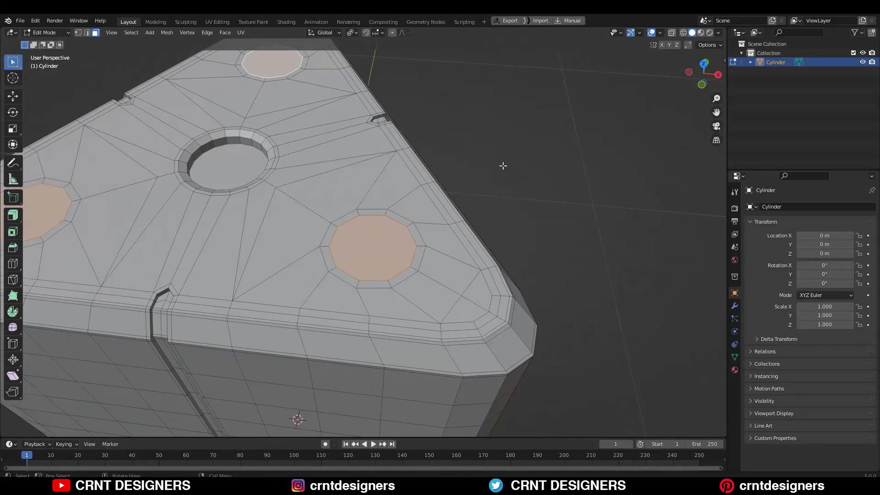
pyautogui.moveTo(424, 156)
pyautogui.mouseDown(button='middle')
pyautogui.moveTo(420, 137)
pyautogui.moveTo(407, 159)
pyautogui.mouseUp(button='middle')
pyautogui.press('g')
pyautogui.press('z')
pyautogui.click(408, 163)
# Step: Scale the three corner circle faces by about 1.049 and extrude them downward into recesses
pyautogui.moveTo(534, 103); pyautogui.dragTo(523, 134, button='middle')
pyautogui.press('KP_7')
pyautogui.press('s')
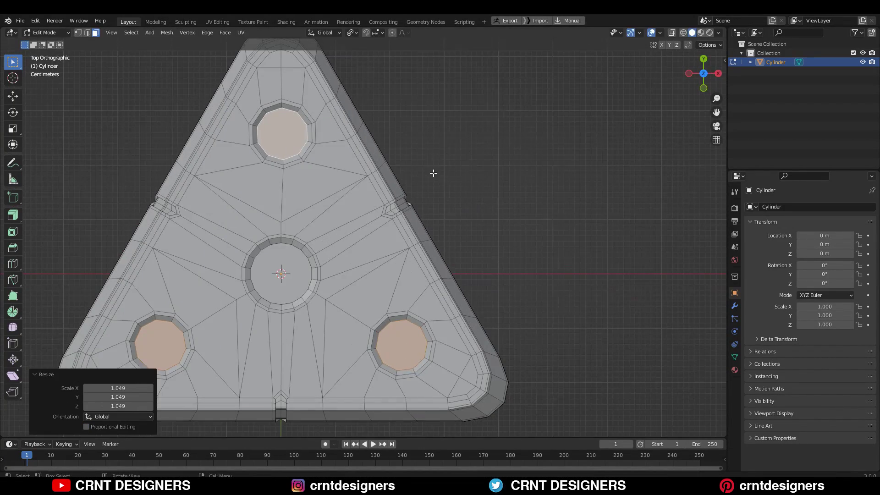
pyautogui.moveTo(434, 173); pyautogui.dragTo(395, 115, button='middle')
pyautogui.press('e')
pyautogui.click(449, 143)
# Step: Check the recess depths in a see-through front view and inset all four recess floors by about 0.004 m
pyautogui.press('KP_1')
pyautogui.hotkey('alt', 'z')
pyautogui.click(13, 96)
pyautogui.scroll(5, 283, 169)
pyautogui.keyDown('shift'); pyautogui.moveTo(517, 89); pyautogui.dragTo(509, 195, button='middle'); pyautogui.keyUp('shift')
pyautogui.hotkey('alt', 'z')
pyautogui.scroll(-4, 523, 133)
pyautogui.scroll(3, 511, 194)
pyautogui.press('i')
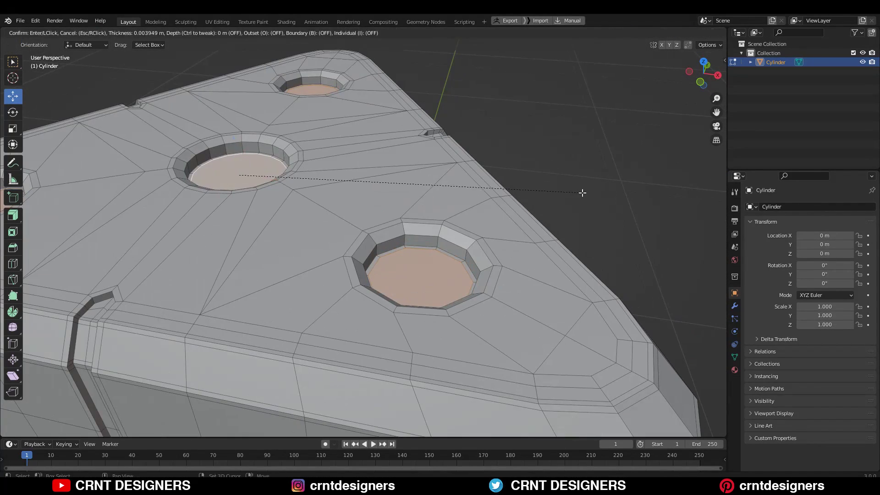
pyautogui.click(546, 195)
# Step: Select the inner wall rings of all four recesses and inset them by about 0.0018 m
pyautogui.keyDown('alt'); pyautogui.click(408, 241); pyautogui.keyUp('alt')
pyautogui.keyDown('alt'); pyautogui.keyDown('shift'); pyautogui.click(259, 148); pyautogui.keyUp('shift'); pyautogui.keyUp('alt')
pyautogui.keyDown('shift'); pyautogui.moveTo(321, 87); pyautogui.dragTo(426, 71, button='middle'); pyautogui.keyUp('shift')
pyautogui.keyDown('alt'); pyautogui.keyDown('shift'); pyautogui.click(87, 170); pyautogui.keyUp('shift'); pyautogui.keyUp('alt')
pyautogui.press('i')
pyautogui.click(624, 143)
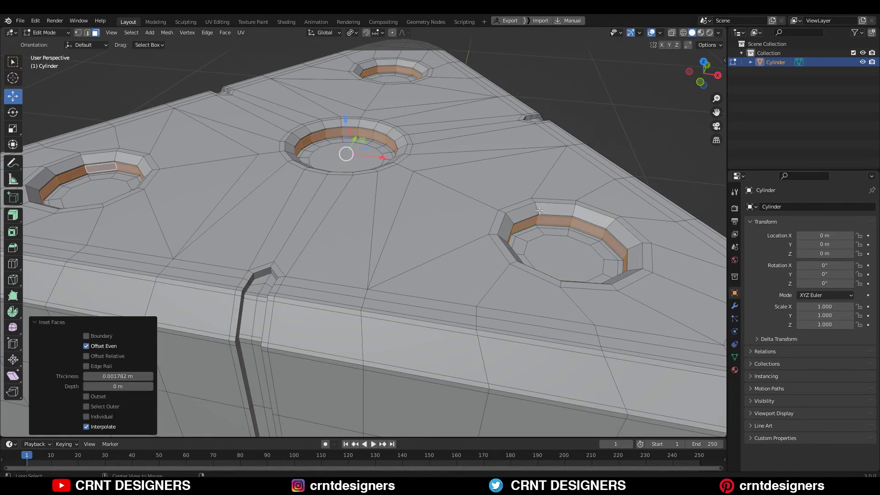
# Step: Inset the upper chamfer rings of the recesses and merge each recess floor's inner face at its center
pyautogui.keyDown('alt'); pyautogui.click(571, 210); pyautogui.keyUp('alt')
pyautogui.keyDown('alt'); pyautogui.keyDown('shift'); pyautogui.click(379, 127); pyautogui.keyUp('shift'); pyautogui.keyUp('alt')
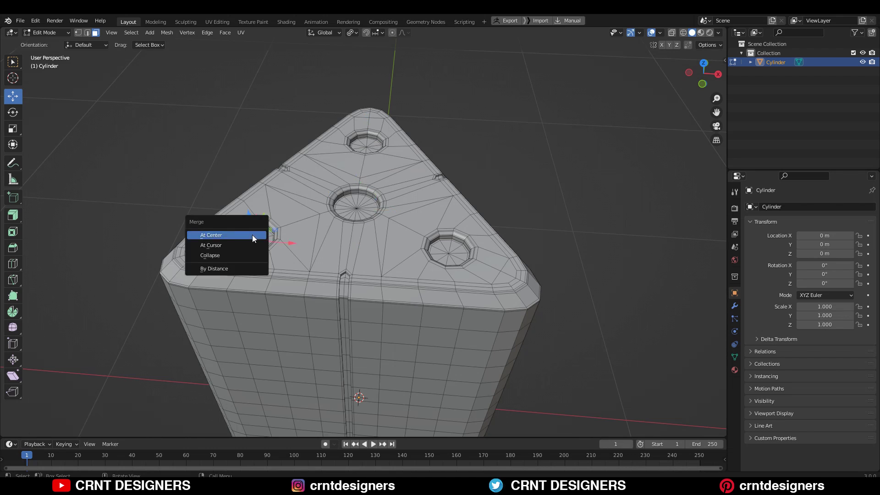
pyautogui.click(253, 237)
pyautogui.moveTo(433, 266); pyautogui.dragTo(465, 224, button='middle')
pyautogui.scroll(-4, 458, 219)
pyautogui.scroll(4, 466, 224)
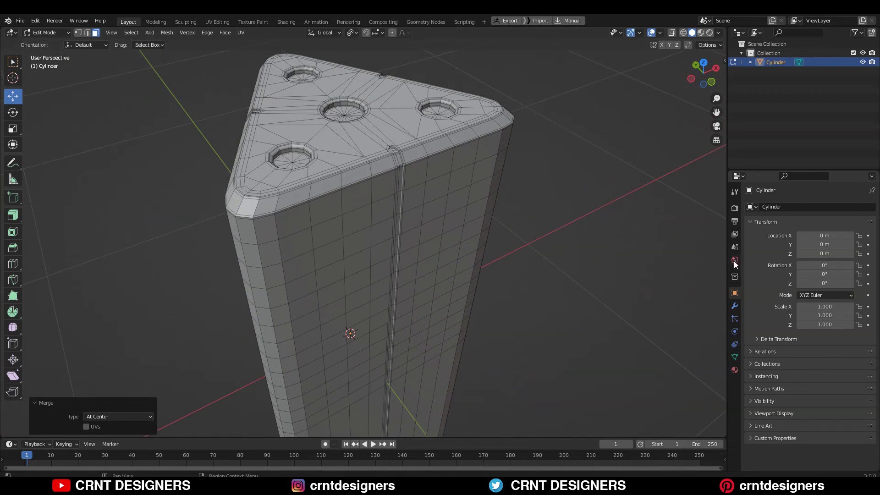
# Step: Add a Subdivision Surface modifier to the prism and shade the object smooth
pyautogui.click(735, 306)
pyautogui.click(775, 207)
pyautogui.click(708, 371)
pyautogui.press('Tab')
pyautogui.rightClick(487, 168)
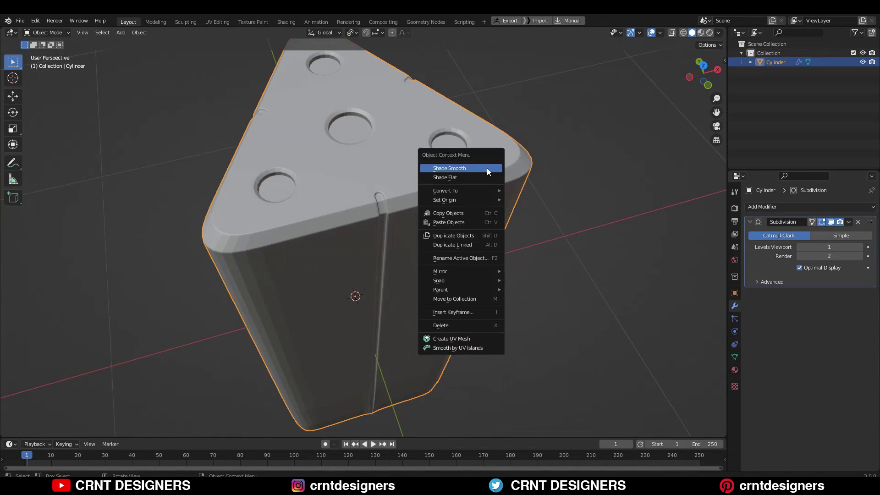
pyautogui.click(487, 168)
# Step: Set the Subdivision modifier's viewport level to 2
pyautogui.scroll(8, 464, 196)
pyautogui.click(860, 247)
pyautogui.scroll(-8, 482, 189)
pyautogui.moveTo(482, 189); pyautogui.dragTo(464, 185, button='middle')
# Step: Add a centred loop cut around the side walls at mid-height, working in a see-through side view
pyautogui.click(701, 78)
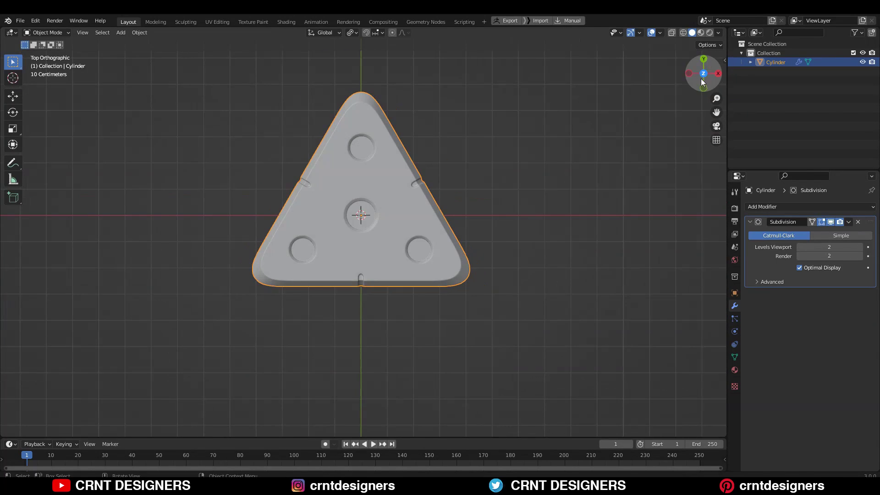
pyautogui.click(703, 89)
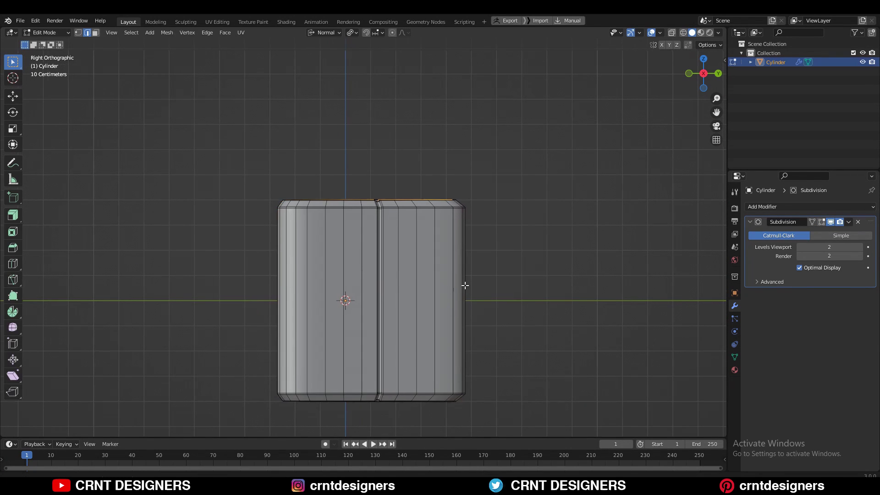
pyautogui.keyDown('shift'); pyautogui.moveTo(465, 286); pyautogui.dragTo(477, 246, button='middle'); pyautogui.keyUp('shift')
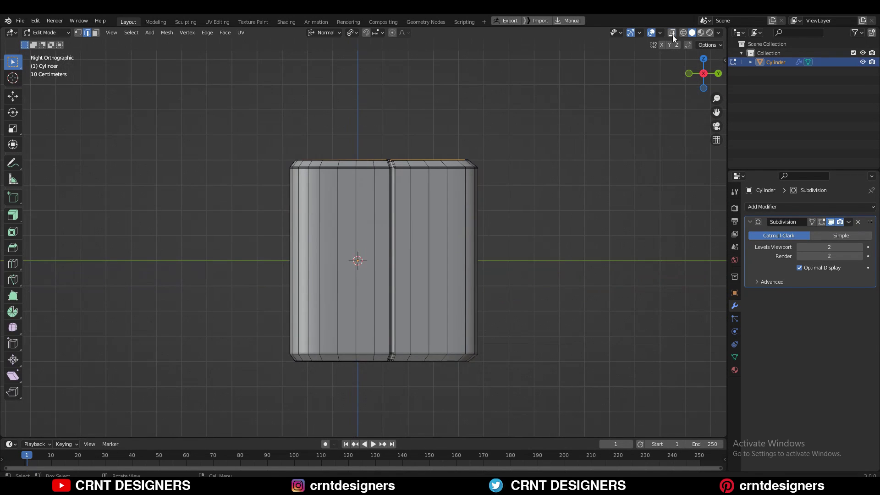
pyautogui.click(672, 33)
pyautogui.hotkey('ctrl', 'r')
pyautogui.click(439, 245)
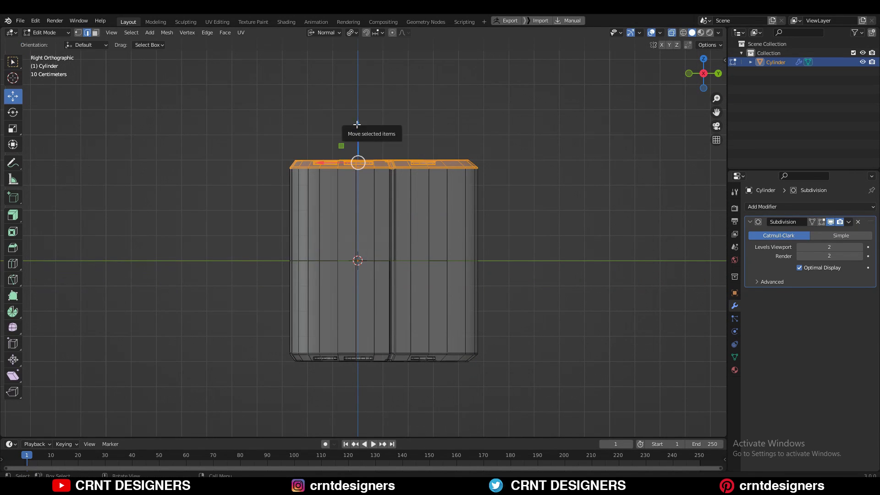
# Step: Shorten the prism by moving its top and bottom end sections 0.1 m inward along Z
pyautogui.moveTo(543, 326); pyautogui.dragTo(217, 437)
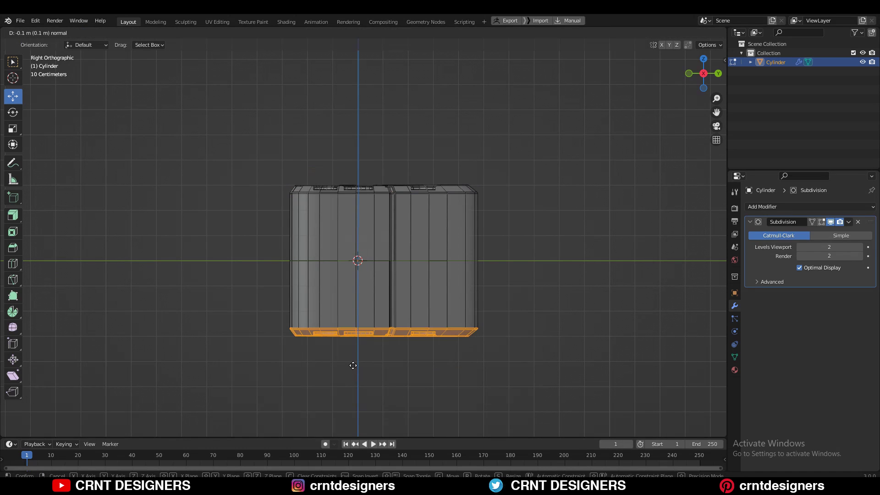
pyautogui.moveTo(353, 365); pyautogui.dragTo(353, 366)
pyautogui.press('Tab')
pyautogui.moveTo(593, 241); pyautogui.dragTo(588, 230, button='middle')
pyautogui.click(588, 230)
# Step: Select the strips of faces along the side grooves and around their pointed ends
pyautogui.hotkey('alt', 'z')
pyautogui.moveTo(415, 213); pyautogui.dragTo(379, 316, button='middle')
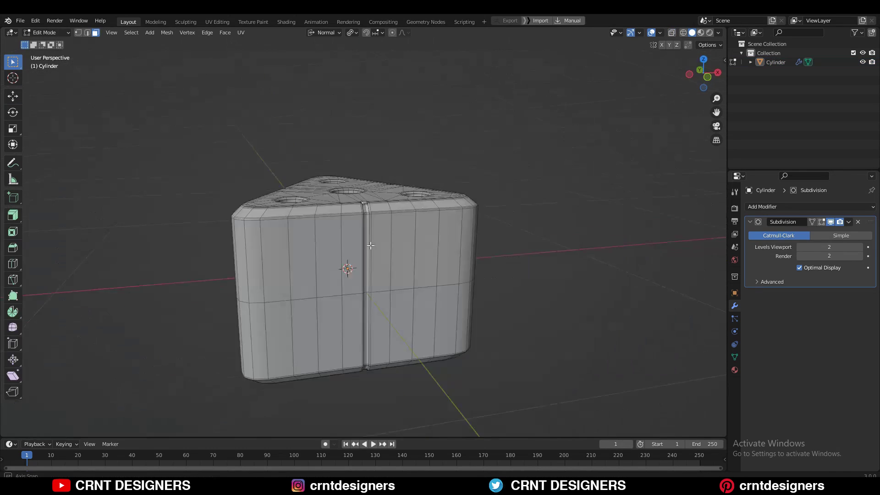
pyautogui.keyDown('ctrl'); pyautogui.click(371, 246); pyautogui.keyUp('ctrl')
pyautogui.scroll(5, 379, 316)
pyautogui.keyDown('ctrl'); pyautogui.click(261, 265); pyautogui.keyUp('ctrl')
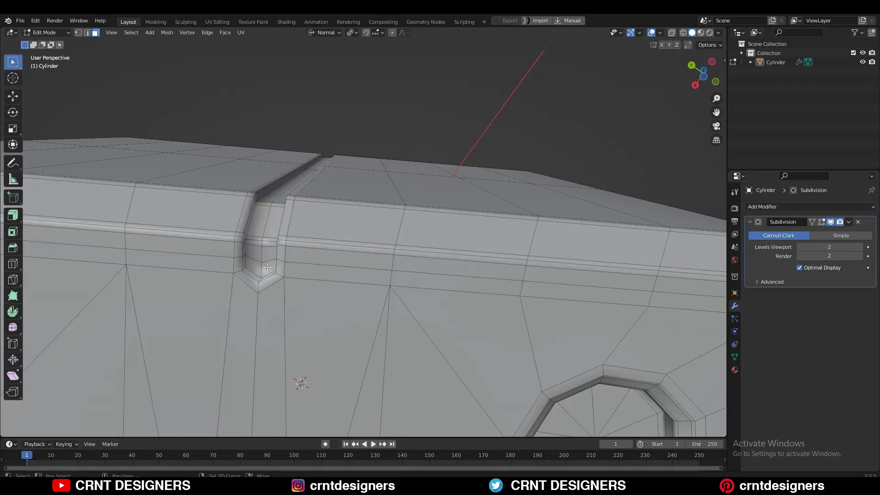
pyautogui.moveTo(267, 267); pyautogui.dragTo(293, 340, button='middle')
pyautogui.scroll(-5, 294, 340)
pyautogui.scroll(4, 338, 275)
pyautogui.keyDown('shift'); pyautogui.click(338, 255); pyautogui.keyUp('shift')
pyautogui.moveTo(337, 254); pyautogui.dragTo(363, 174, button='middle')
pyautogui.keyDown('ctrl'); pyautogui.click(404, 78); pyautogui.keyUp('ctrl')
pyautogui.moveTo(404, 137); pyautogui.dragTo(475, 264, button='middle')
pyautogui.scroll(5, 474, 232)
# Step: Add a centred supporting loop cut along the inner wall of a side groove
pyautogui.press('Tab')
pyautogui.scroll(-10, 458, 220)
pyautogui.scroll(4, 491, 237)
pyautogui.moveTo(398, 195); pyautogui.dragTo(339, 328, button='middle')
pyautogui.click(491, 237)
pyautogui.press('Tab')
pyautogui.press('2')
pyautogui.scroll(5, 339, 298)
pyautogui.moveTo(340, 298); pyautogui.dragTo(344, 229, button='middle')
pyautogui.hotkey('ctrl', 'r')
pyautogui.click(343, 143)
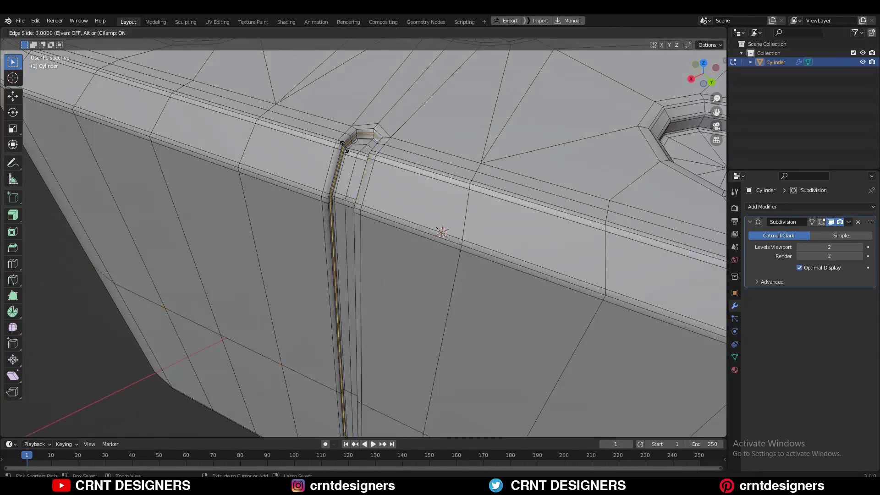
pyautogui.rightClick(343, 143)
# Step: Add another centred loop cut for the groove walls, leaving its slide factor at 0
pyautogui.moveTo(343, 143); pyautogui.dragTo(315, 329, button='middle')
pyautogui.hotkey('ctrl', 'r')
pyautogui.click(315, 330)
pyautogui.scroll(-5, 348, 320)
pyautogui.moveTo(412, 294); pyautogui.dragTo(275, 293, button='middle')
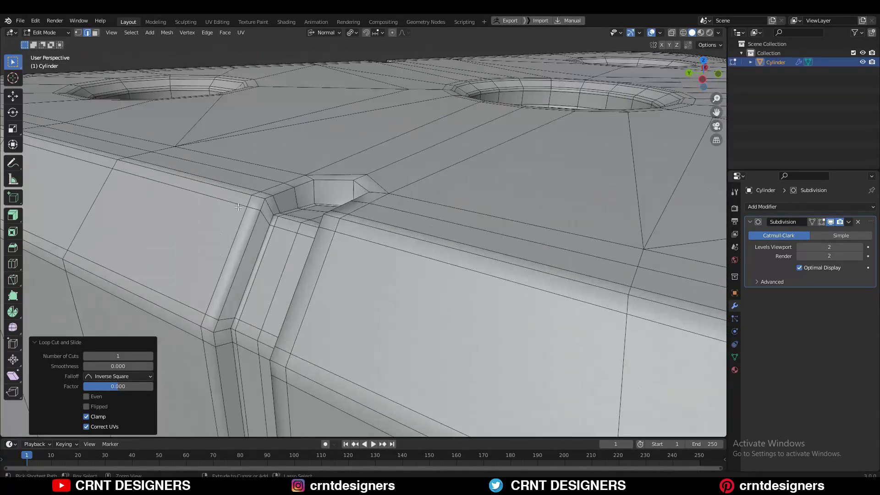
# Step: Add another loop cut along the vertical side groove and bevel the edge loop around the prism's mid-height into a narrow band
pyautogui.hotkey('ctrl', 'r')
pyautogui.click(225, 317)
pyautogui.keyDown('alt'); pyautogui.click(395, 287); pyautogui.keyUp('alt')
pyautogui.hotkey('ctrl', 'b')
pyautogui.click(406, 339)
pyautogui.moveTo(406, 339); pyautogui.dragTo(334, 343, button='middle')
# Step: Inset the narrow mid-height band of faces twice to form supporting loops along both of its borders
pyautogui.press('i')
pyautogui.click(530, 286)
pyautogui.hotkey('alt', 's')
pyautogui.rightClick(610, 260)
pyautogui.press('i')
pyautogui.click(514, 270)
# Step: Select the band's face strips wrapping the rounded corners, stopping short of the vertical grooves, and inset them by 0.005 m
pyautogui.scroll(-4, 332, 263)
pyautogui.moveTo(461, 309); pyautogui.dragTo(302, 286, button='middle')
pyautogui.click(365, 299)
pyautogui.keyDown('ctrl'); pyautogui.keyDown('shift'); pyautogui.click(328, 282); pyautogui.keyUp('shift'); pyautogui.keyUp('ctrl')
pyautogui.keyDown('shift'); pyautogui.click(415, 284); pyautogui.keyUp('shift')
pyautogui.moveTo(427, 284); pyautogui.dragTo(344, 281, button='middle')
pyautogui.keyDown('ctrl'); pyautogui.keyDown('shift'); pyautogui.click(375, 280); pyautogui.keyUp('shift'); pyautogui.keyUp('ctrl')
pyautogui.moveTo(460, 281); pyautogui.dragTo(509, 298, button='middle')
pyautogui.keyDown('ctrl'); pyautogui.keyDown('shift'); pyautogui.click(333, 317); pyautogui.keyUp('shift'); pyautogui.keyUp('ctrl')
pyautogui.scroll(3, 411, 297)
pyautogui.press('i')
pyautogui.click(408, 296)
# Step: Recess the inset strips into the prism as horizontal side grooves and return to Object Mode
pyautogui.scroll(3, 509, 303)
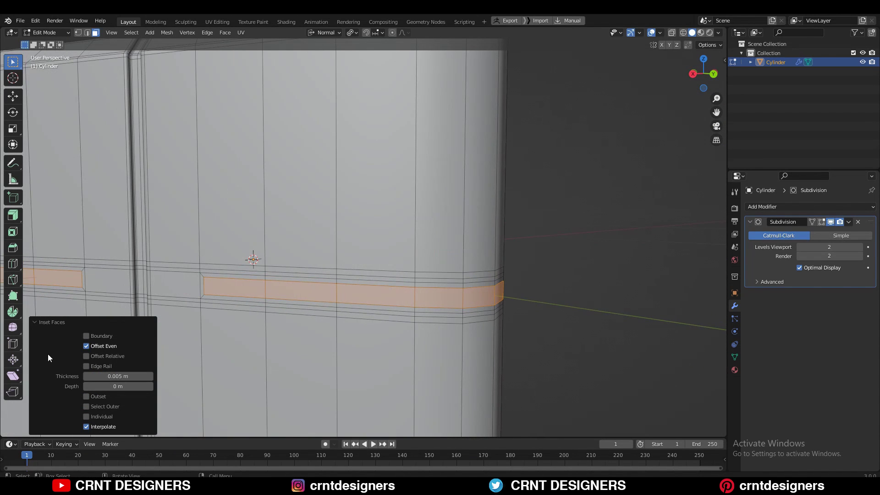
pyautogui.click(297, 233)
pyautogui.scroll(-5, 297, 239)
pyautogui.moveTo(297, 238); pyautogui.dragTo(373, 240, button='middle')
pyautogui.press('1')
pyautogui.click(407, 243)
pyautogui.keyDown('ctrl'); pyautogui.keyDown('shift'); pyautogui.click(407, 294); pyautogui.keyUp('shift'); pyautogui.keyUp('ctrl')
pyautogui.press('Tab')
pyautogui.scroll(-6, 359, 259)
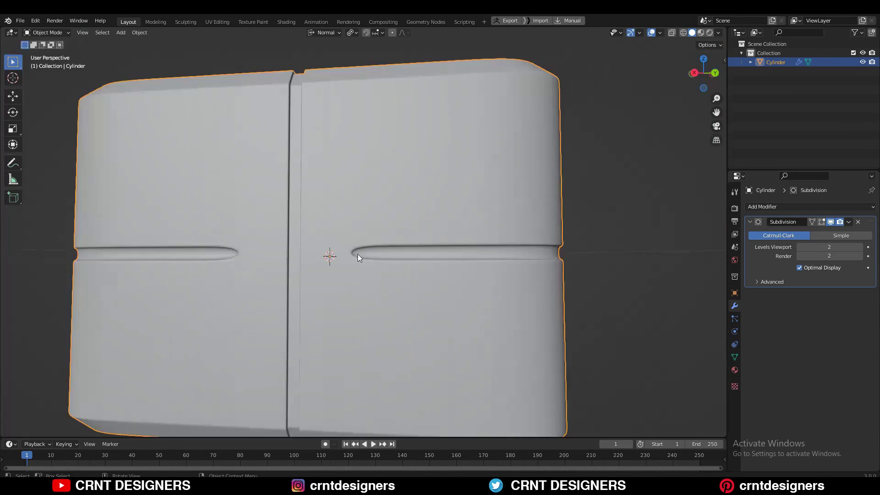
# Step: Add five evenly spaced horizontal loop cuts around the upper half of the prism
pyautogui.moveTo(284, 246)
pyautogui.mouseDown(button='middle')
pyautogui.moveTo(358, 258)
pyautogui.moveTo(293, 245)
pyautogui.mouseUp(button='middle')
pyautogui.press('Tab')
pyautogui.hotkey('ctrl', 'r')
pyautogui.scroll(3, 394, 193)
pyautogui.click(394, 192)
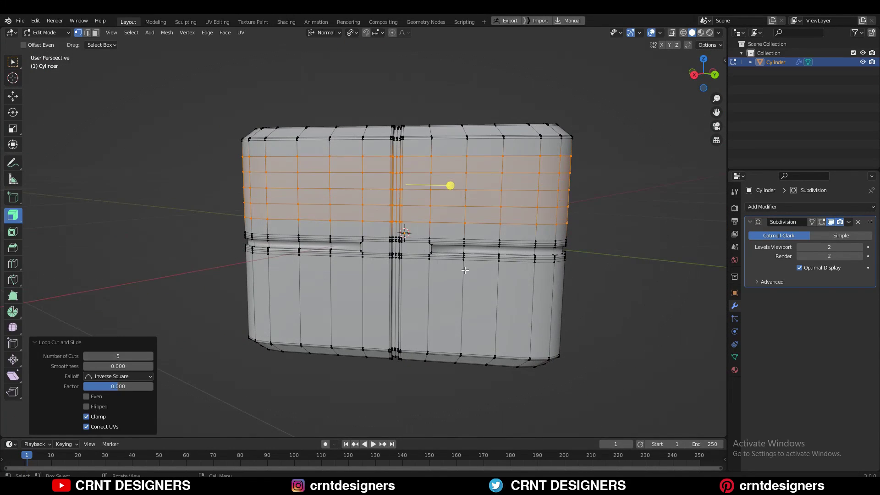
# Step: Symmetrize the whole mesh so the lower half receives the same horizontal loops as the upper half
pyautogui.press('a')
pyautogui.click(167, 32)
pyautogui.click(194, 161)
pyautogui.click(601, 286)
# Step: Slide the crosswise edges near both horizontal groove ends on the first side toward those ends
pyautogui.scroll(2, 589, 286)
pyautogui.scroll(2, 408, 211)
pyautogui.press('g')
pyautogui.press('g')
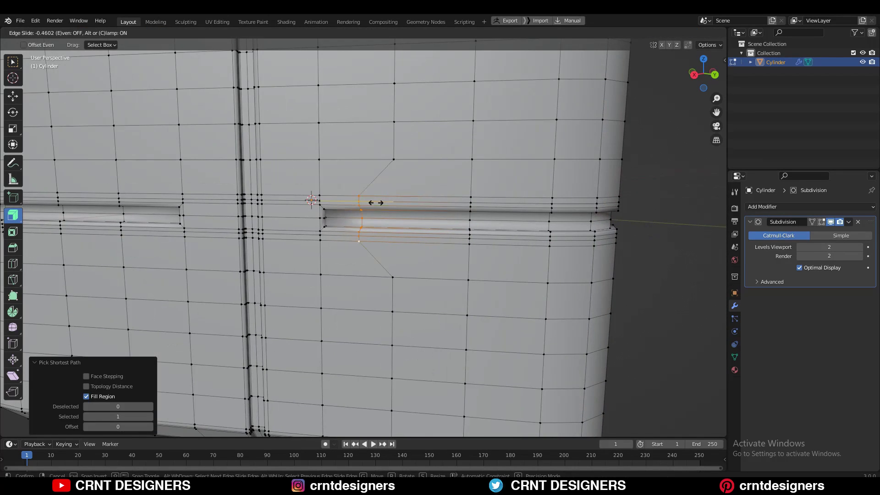
pyautogui.keyDown('shift'); pyautogui.moveTo(247, 220); pyautogui.dragTo(367, 228, button='middle'); pyautogui.keyUp('shift')
pyautogui.click(240, 202)
pyautogui.keyDown('ctrl'); pyautogui.keyDown('shift'); pyautogui.click(306, 212); pyautogui.keyUp('shift'); pyautogui.keyUp('ctrl')
pyautogui.keyDown('ctrl'); pyautogui.keyDown('shift'); pyautogui.click(308, 238); pyautogui.keyUp('shift'); pyautogui.keyUp('ctrl')
pyautogui.keyDown('ctrl'); pyautogui.keyDown('shift'); pyautogui.click(242, 244); pyautogui.keyUp('shift'); pyautogui.keyUp('ctrl')
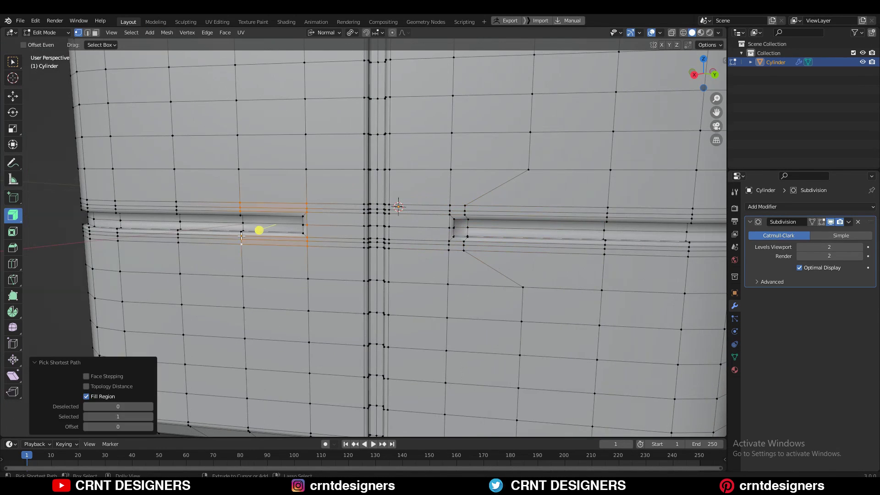
pyautogui.click(312, 207)
# Step: Tighten both horizontal groove ends on the second side by sliding their nearest crosswise edges toward the ends
pyautogui.scroll(-5, 500, 202)
pyautogui.moveTo(500, 202); pyautogui.dragTo(200, 279, button='middle')
pyautogui.scroll(5, 200, 279)
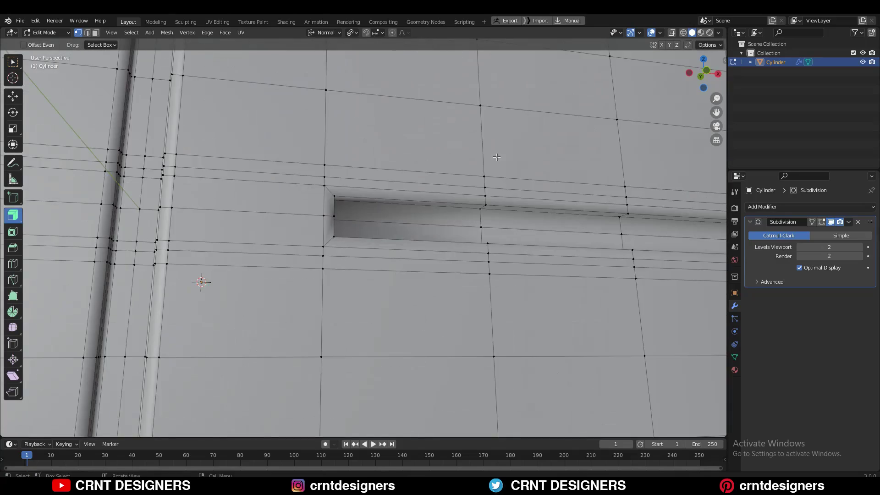
pyautogui.click(490, 166)
pyautogui.keyDown('ctrl'); pyautogui.keyDown('shift'); pyautogui.click(474, 268); pyautogui.keyUp('shift'); pyautogui.keyUp('ctrl')
pyautogui.press('g')
pyautogui.press('g')
pyautogui.rightClick(414, 202)
pyautogui.scroll(-6, 393, 196)
pyautogui.scroll(6, 157, 241)
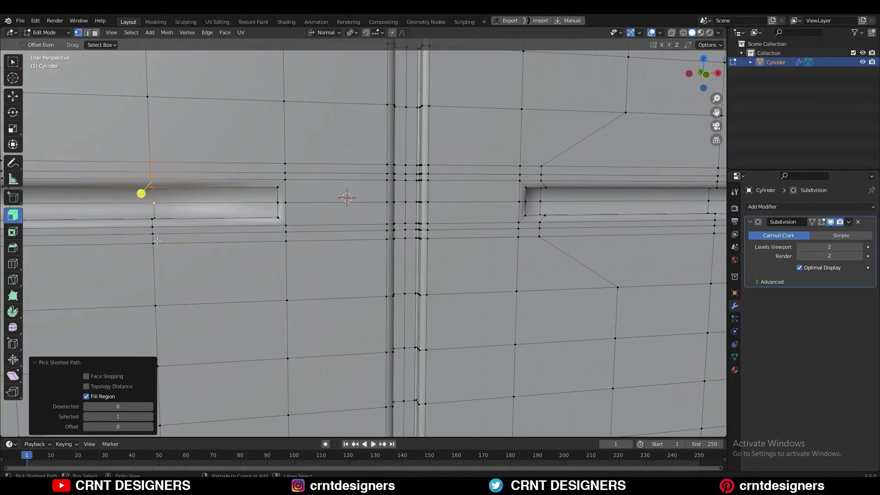
pyautogui.click(270, 202)
# Step: Slide the nearest crosswise edges toward both horizontal groove ends on the third side of the prism
pyautogui.scroll(-6, 354, 228)
pyautogui.moveTo(353, 228); pyautogui.dragTo(499, 224, button='middle')
pyautogui.scroll(5, 500, 224)
pyautogui.click(434, 171)
pyautogui.keyDown('ctrl'); pyautogui.keyDown('shift'); pyautogui.click(422, 191); pyautogui.keyUp('shift'); pyautogui.keyUp('ctrl')
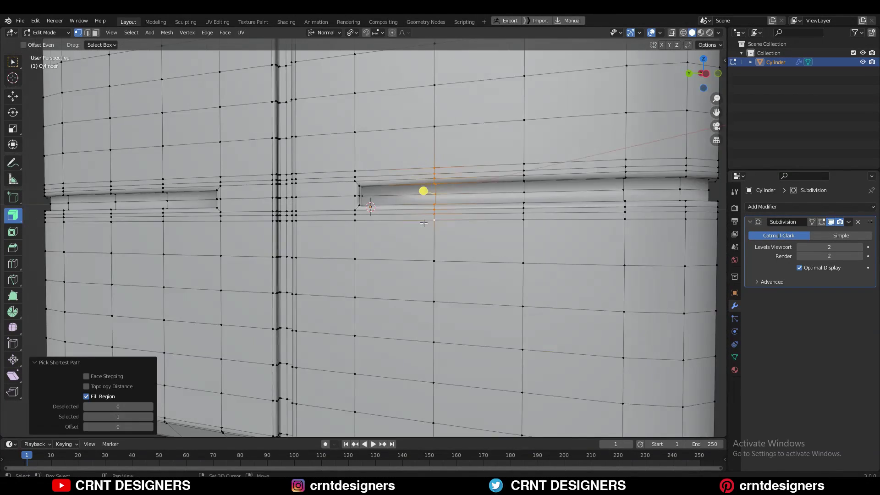
pyautogui.scroll(2, 422, 191)
pyautogui.press('g')
pyautogui.press('g')
pyautogui.click(344, 234)
pyautogui.moveTo(344, 234); pyautogui.dragTo(288, 240, button='middle')
pyautogui.click(233, 285)
pyautogui.press('z')
pyautogui.click(269, 294)
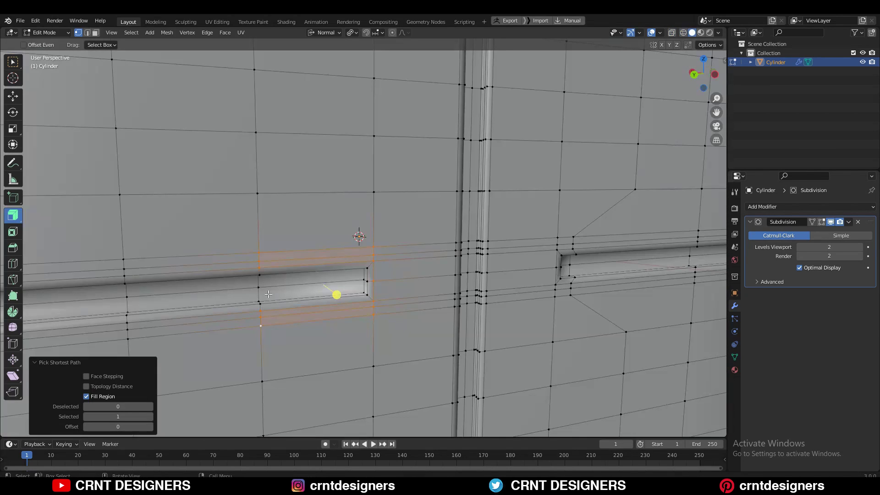
pyautogui.click(361, 269)
# Step: In front view, move the middle vertices at both horizontal groove ends along X toward the vertical groove to round the ends
pyautogui.press('Tab')
pyautogui.press('Tab')
pyautogui.press('KP_1')
pyautogui.click(13, 96)
pyautogui.scroll(4, 358, 239)
pyautogui.click(194, 282)
pyautogui.keyDown('ctrl'); pyautogui.click(232, 282); pyautogui.keyUp('ctrl')
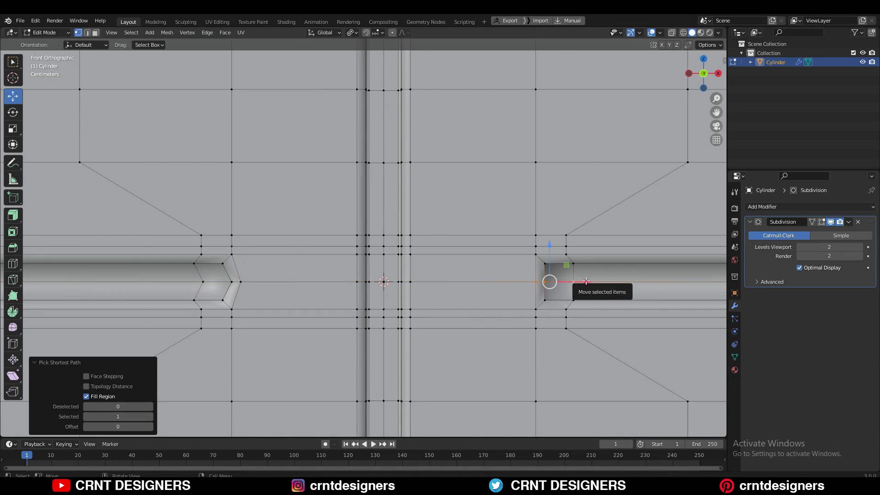
pyautogui.moveTo(586, 281); pyautogui.dragTo(576, 281)
# Step: Turn each remaining side to the front and move its groove-end middle vertices about 0.004 m along X toward the vertical groove
pyautogui.scroll(-8, 576, 279)
pyautogui.moveTo(573, 270); pyautogui.dragTo(543, 275, button='middle')
pyautogui.click(704, 59)
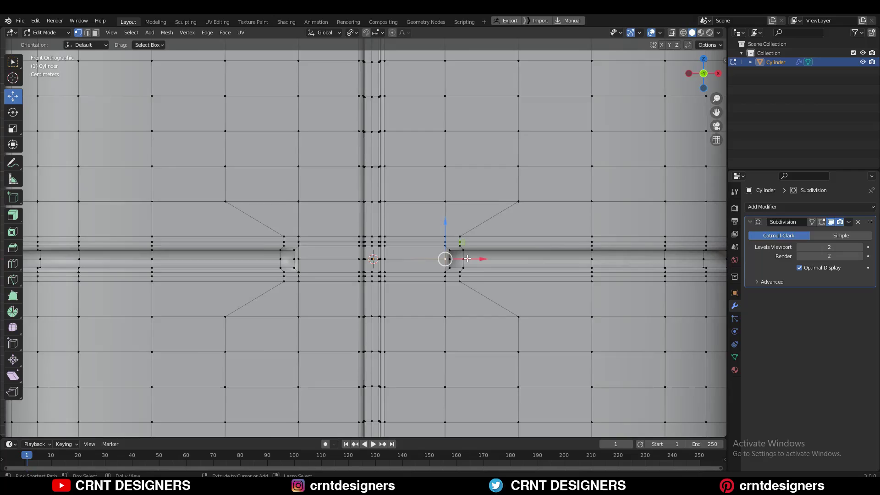
pyautogui.press('g')
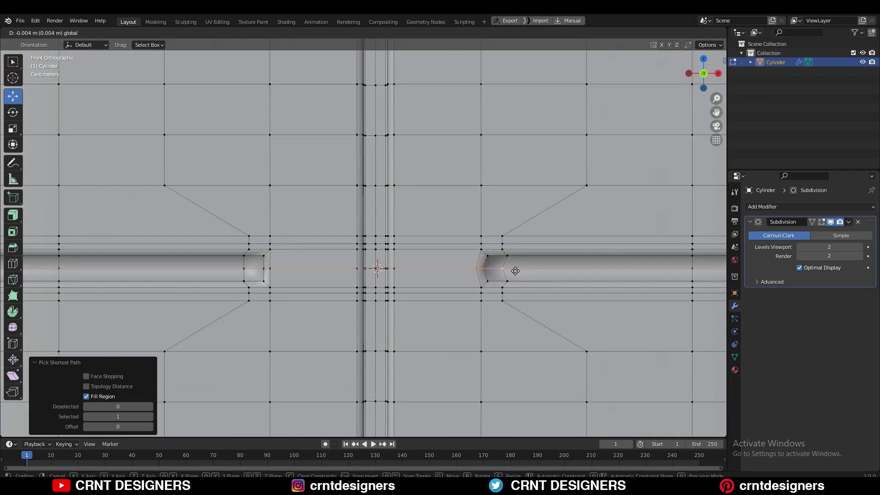
pyautogui.click(301, 268)
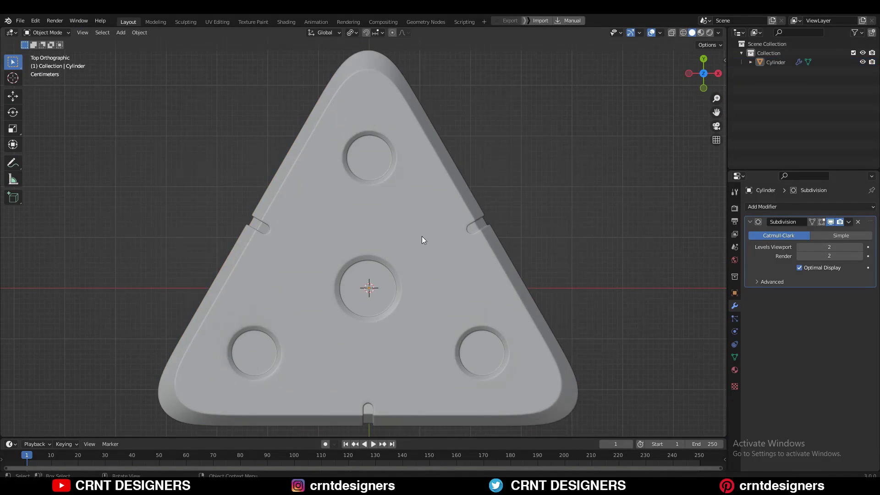
pyautogui.press('r')
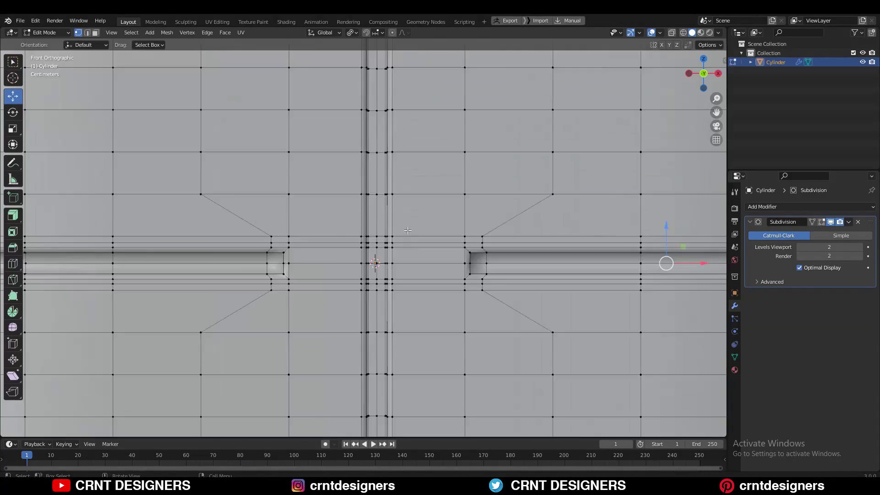
pyautogui.keyDown('ctrl'); pyautogui.click(294, 285); pyautogui.keyUp('ctrl')
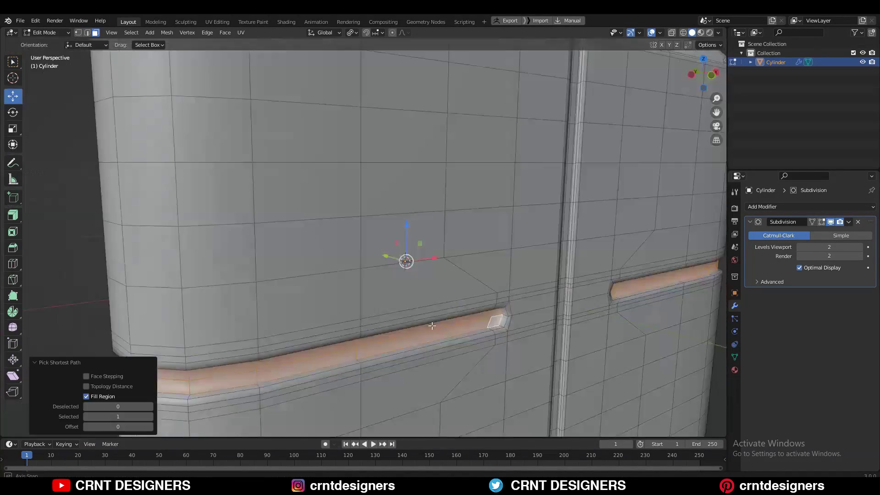
# Step: Inset the selected floor faces of the horizontal side grooves to add supporting edges
pyautogui.moveTo(433, 326); pyautogui.dragTo(363, 311, button='middle')
pyautogui.scroll(3, 363, 312)
pyautogui.press('w')
pyautogui.press('i')
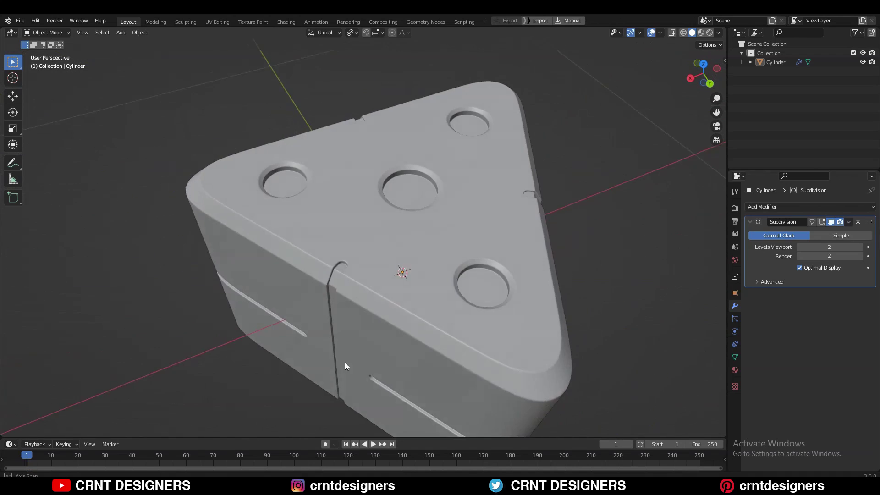
# Step: Save the file, turn off X-ray display and deselect the finished prism
pyautogui.hotkey('ctrl', 's')
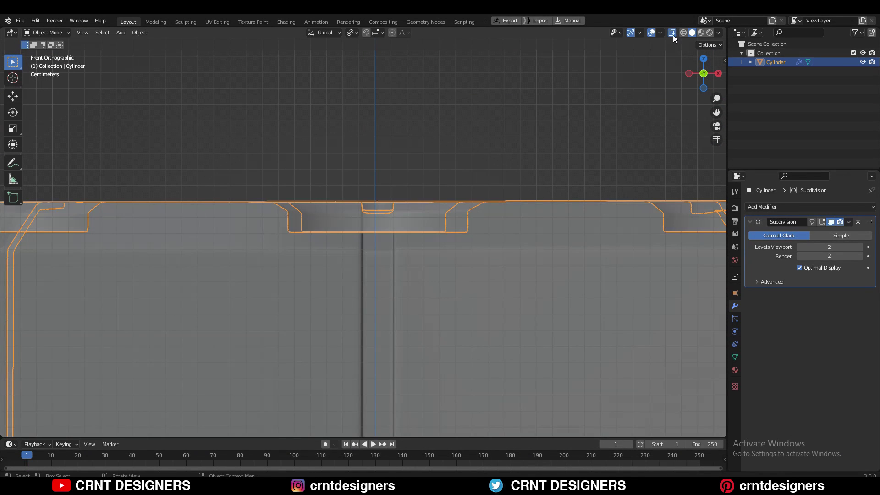
pyautogui.click(672, 33)
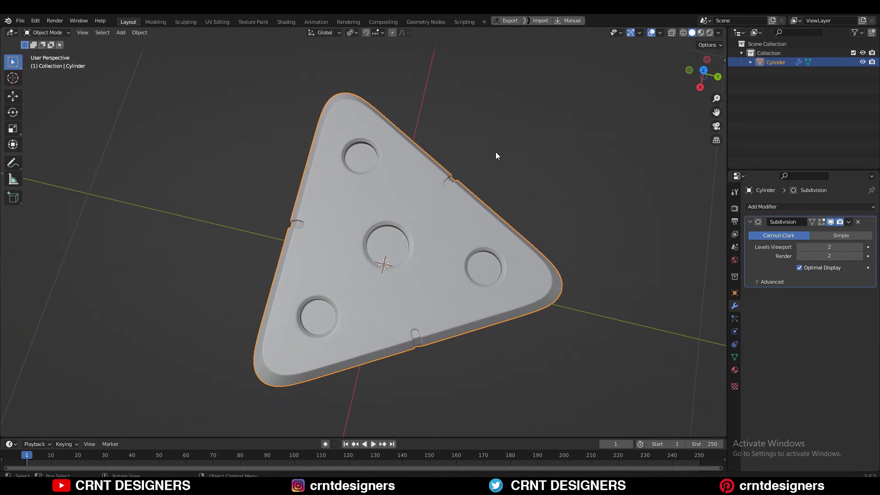
pyautogui.click(496, 153)
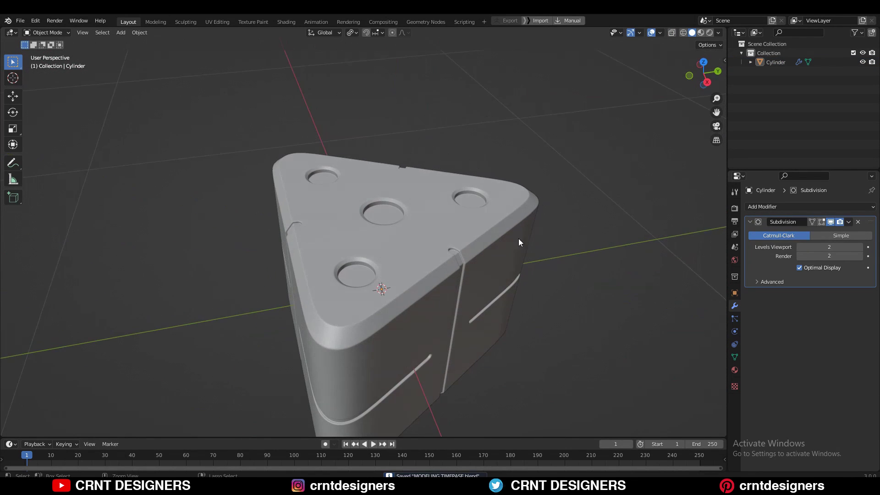
pyautogui.moveTo(504, 297); pyautogui.dragTo(750, 90, button='middle')
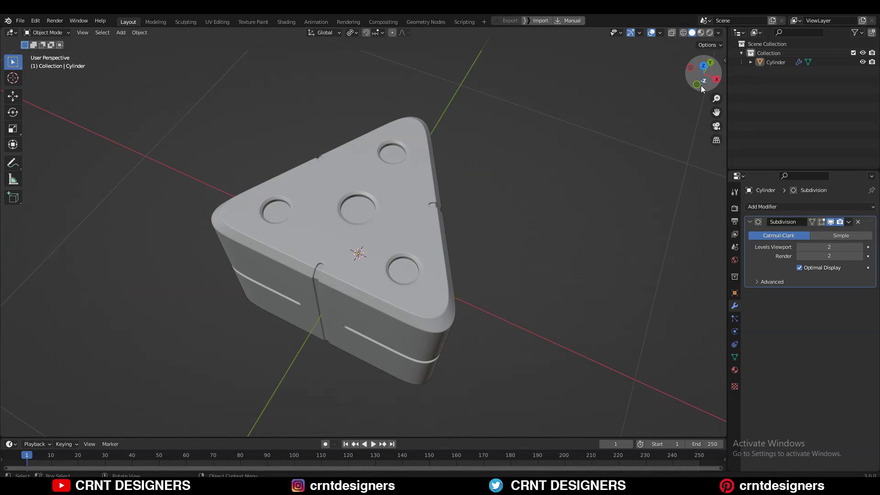